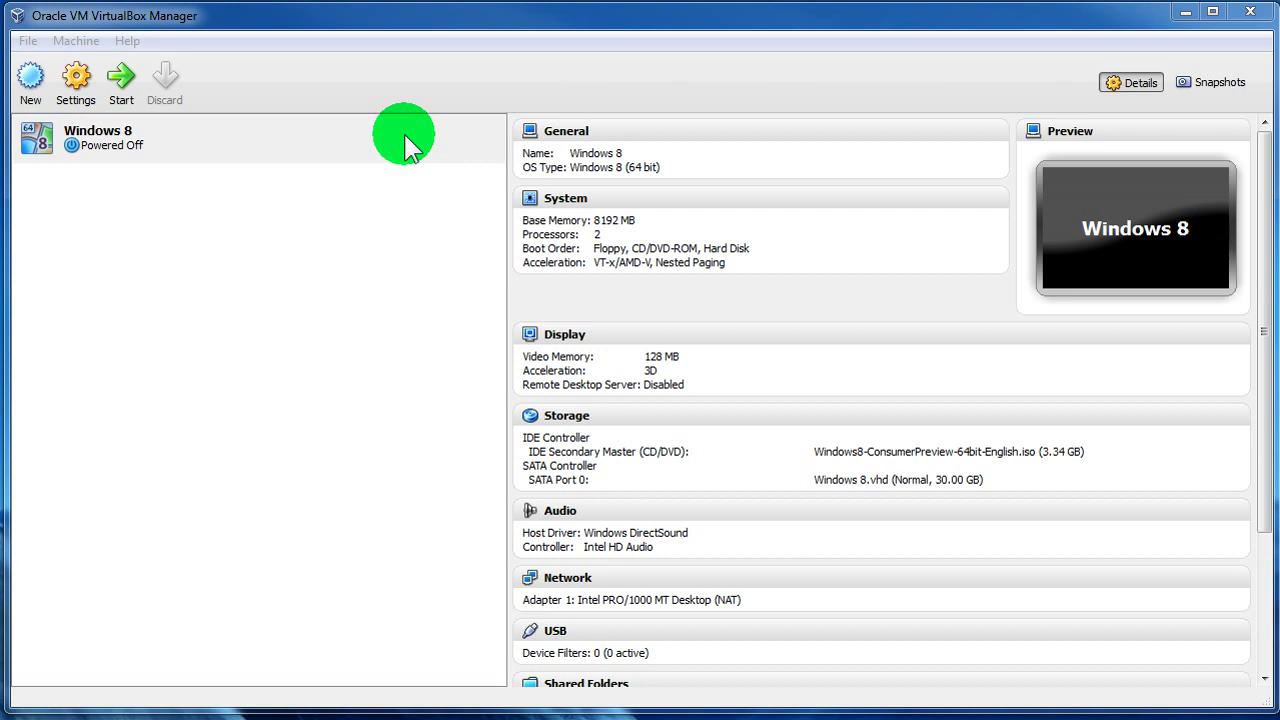
# - Select the powered-off Windows 8 (64-bit) VM in the VirtualBox Manager list
pyautogui.click(178, 244)
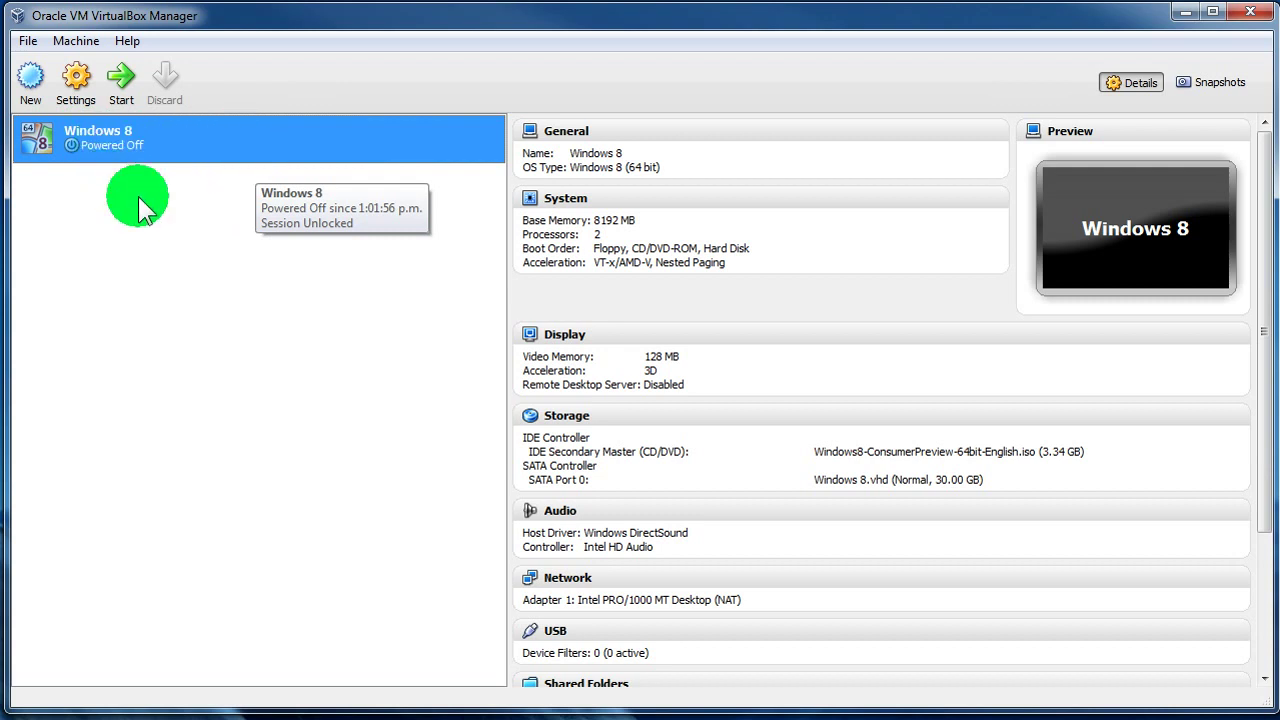
# - Start the Windows 8 VM and permanently dismiss the keyboard auto-capture notice
pyautogui.click(127, 90)
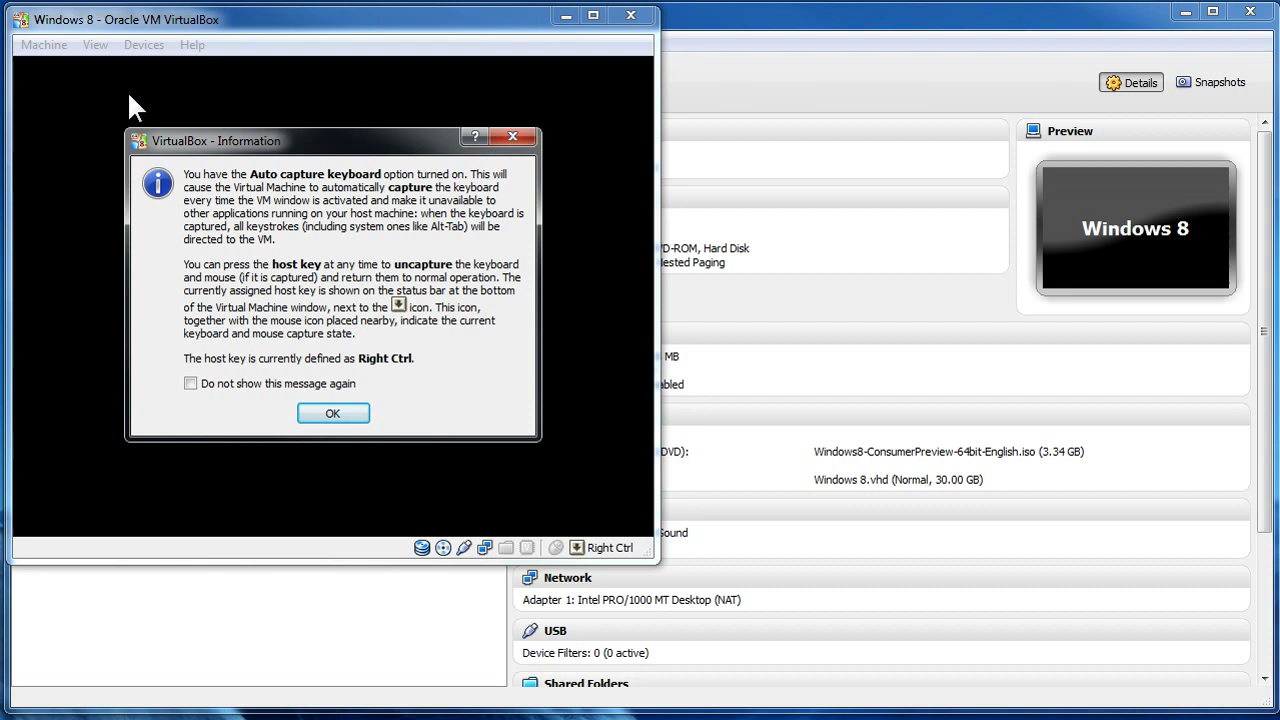
pyautogui.click(357, 411)
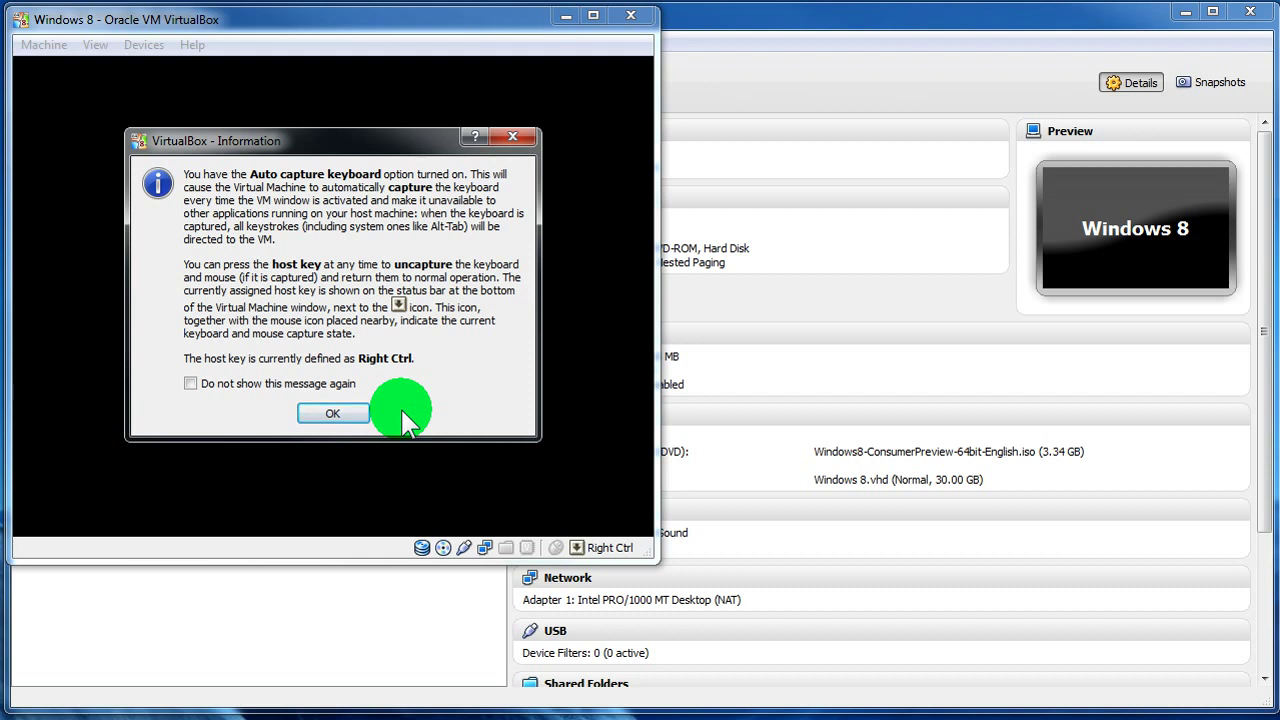
pyautogui.click(330, 383)
pyautogui.click(340, 413)
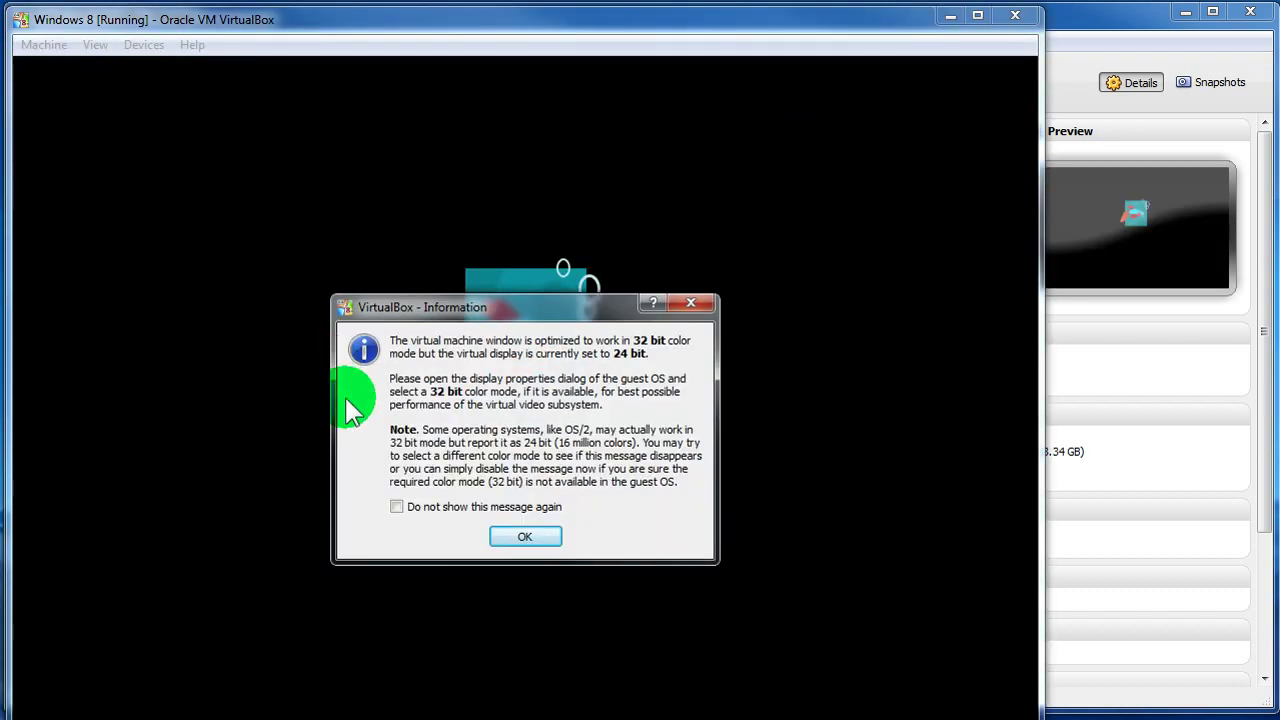
# - Dismiss the mouse pointer integration notice so Setup's language screen is usable
pyautogui.click(385, 547)
pyautogui.click(455, 544)
pyautogui.click(698, 300)
pyautogui.click(334, 300)
pyautogui.click(342, 560)
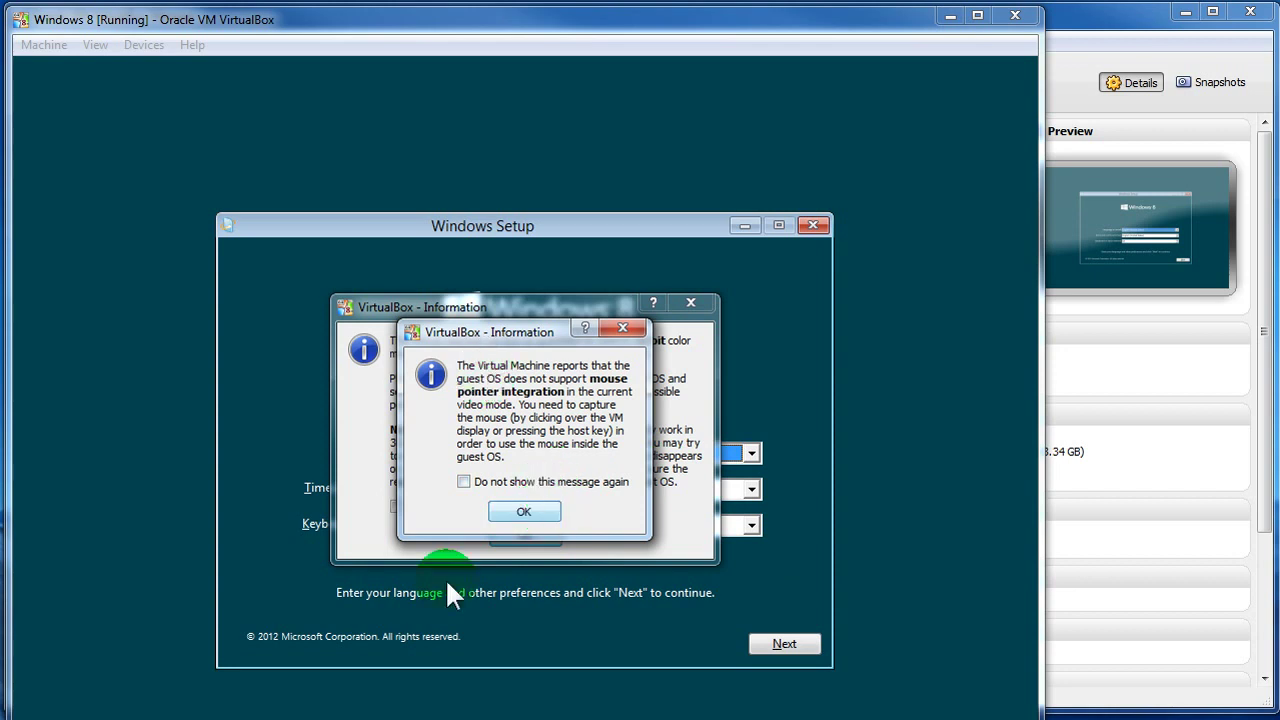
pyautogui.click(528, 512)
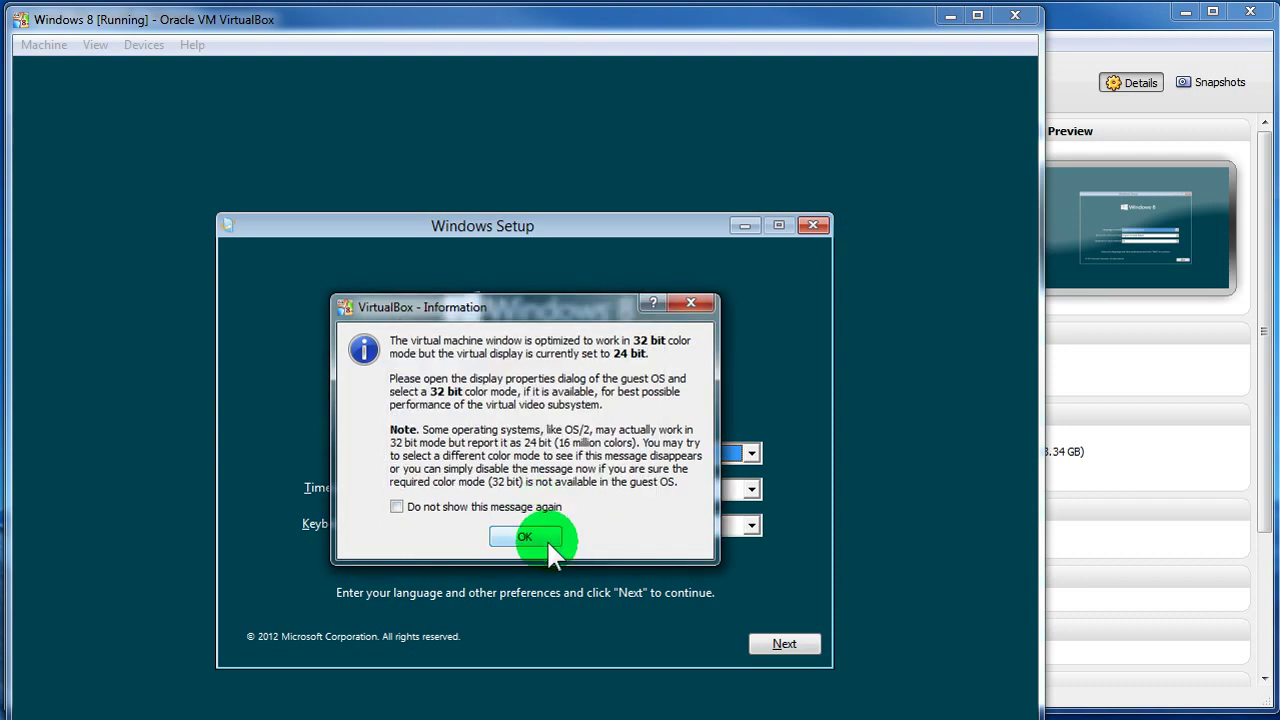
# - Dismiss the 32-bit colour notice, choose English (New Zealand) time format, keep US keyboard, continue
pyautogui.click(526, 538)
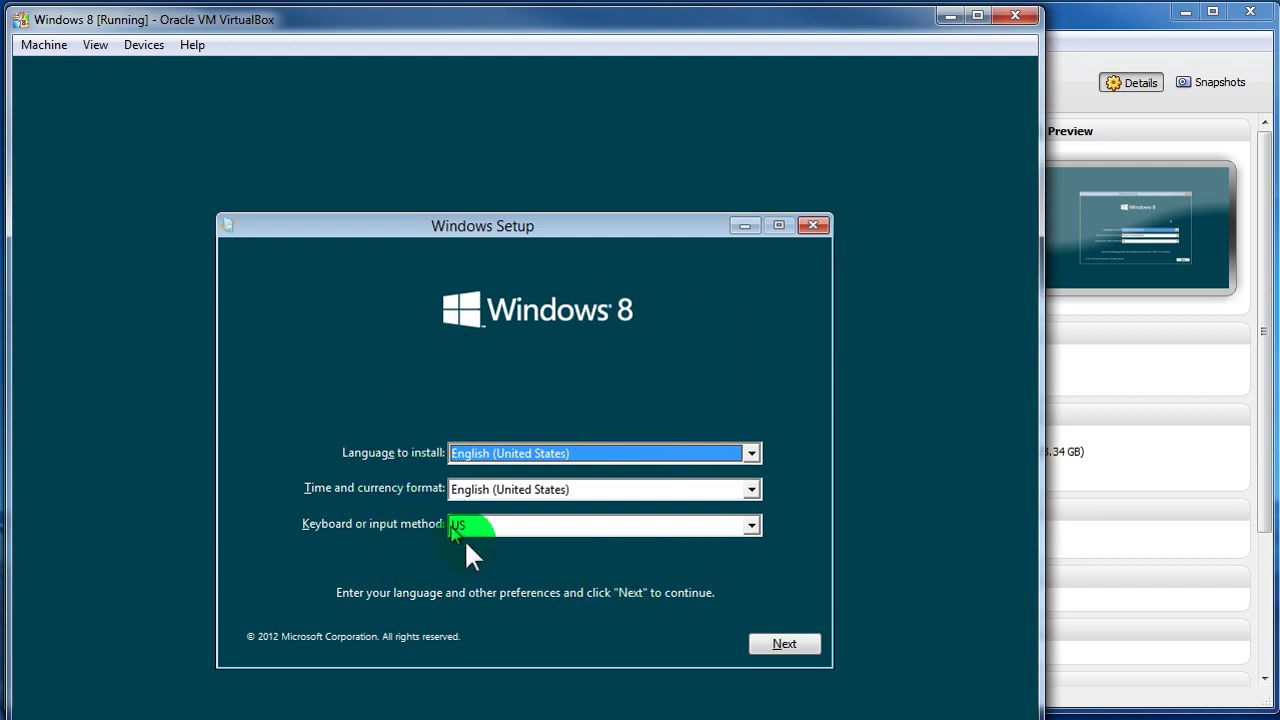
pyautogui.click(577, 457)
pyautogui.click(577, 457)
pyautogui.click(549, 490)
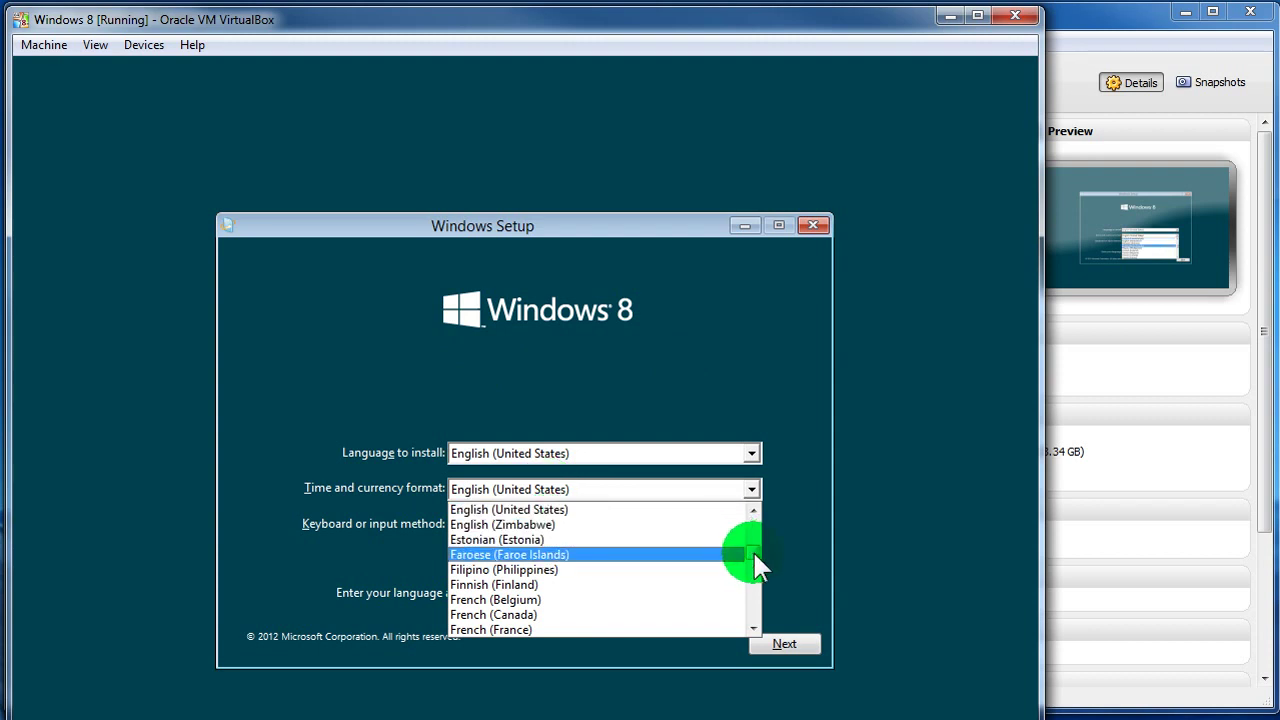
pyautogui.scroll(3, 753, 550)
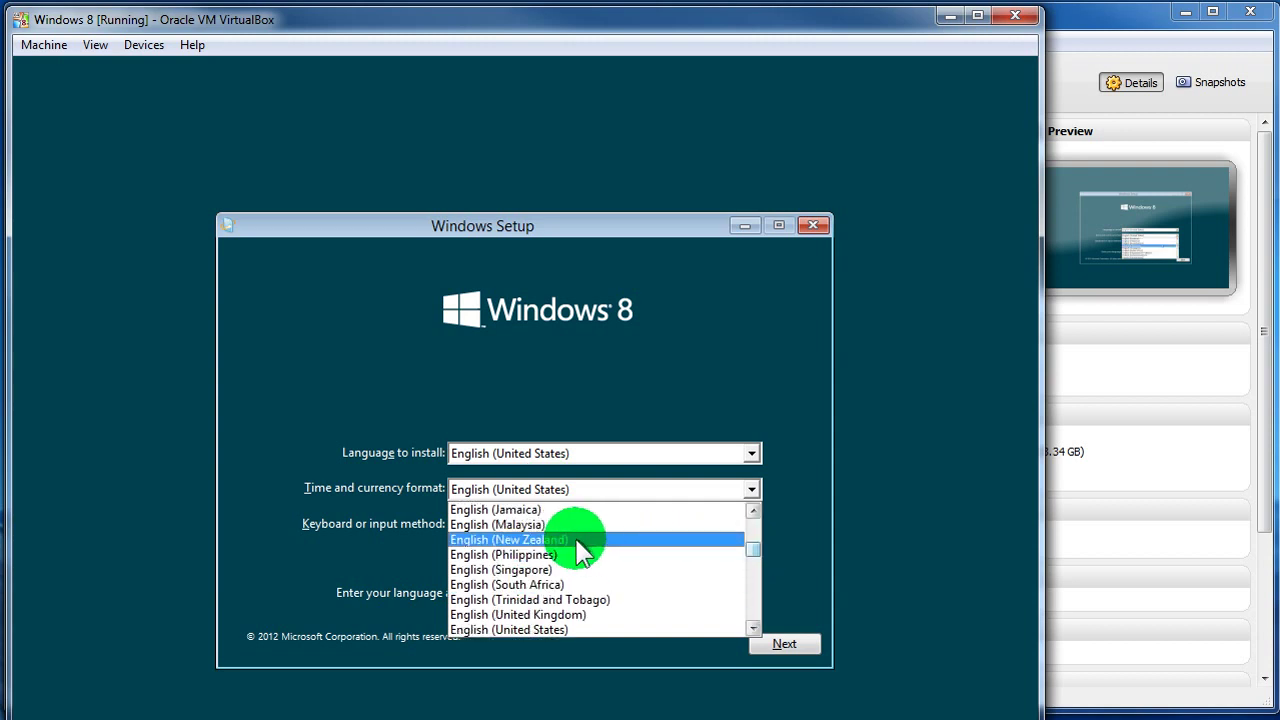
pyautogui.click(578, 540)
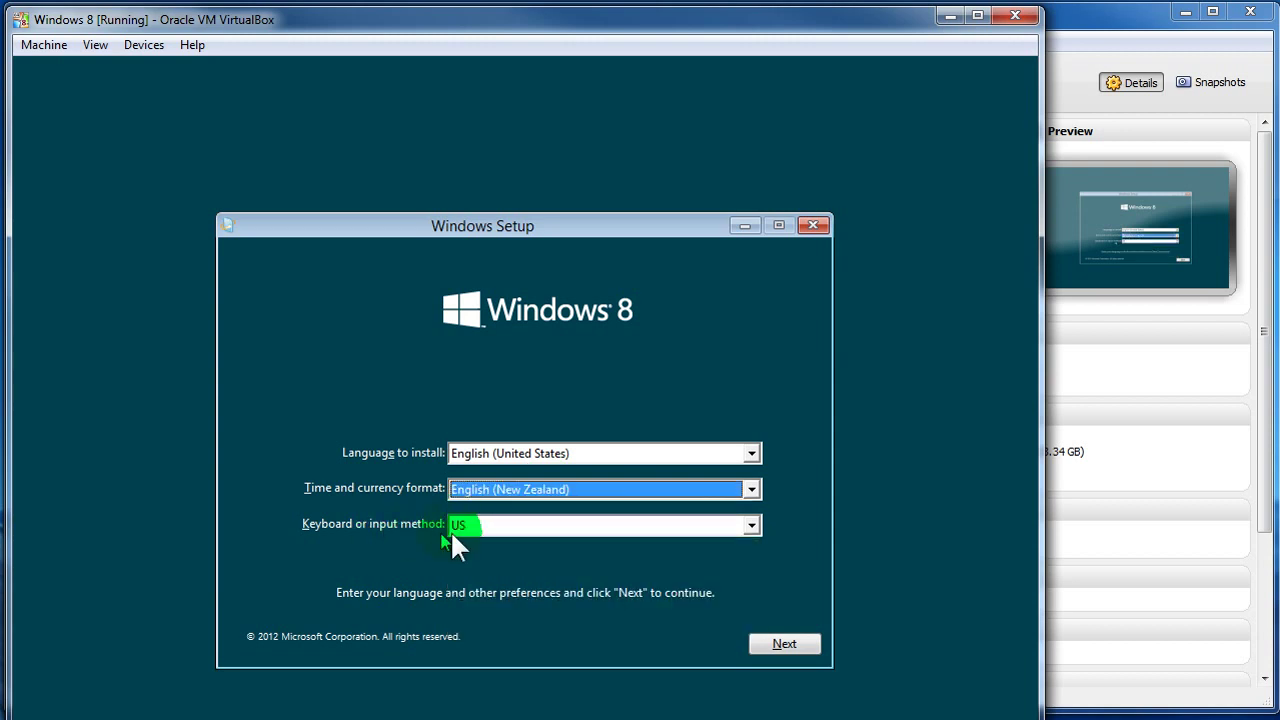
pyautogui.click(483, 527)
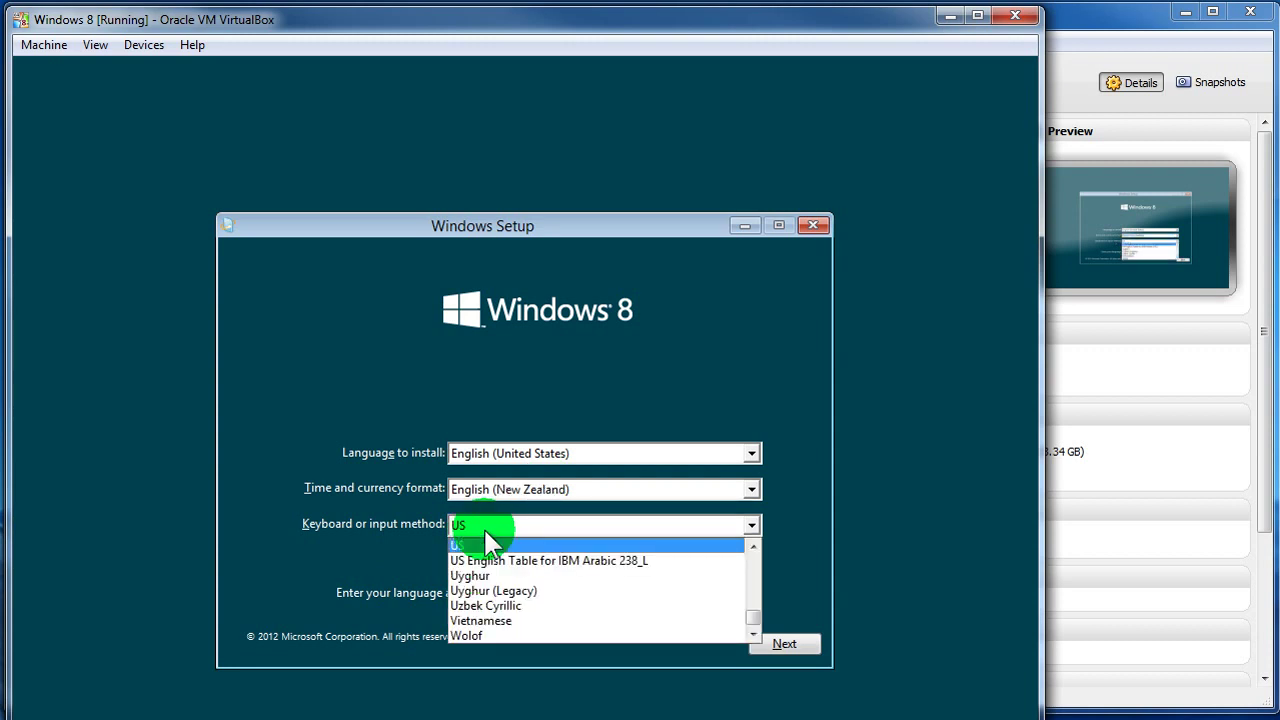
pyautogui.click(484, 531)
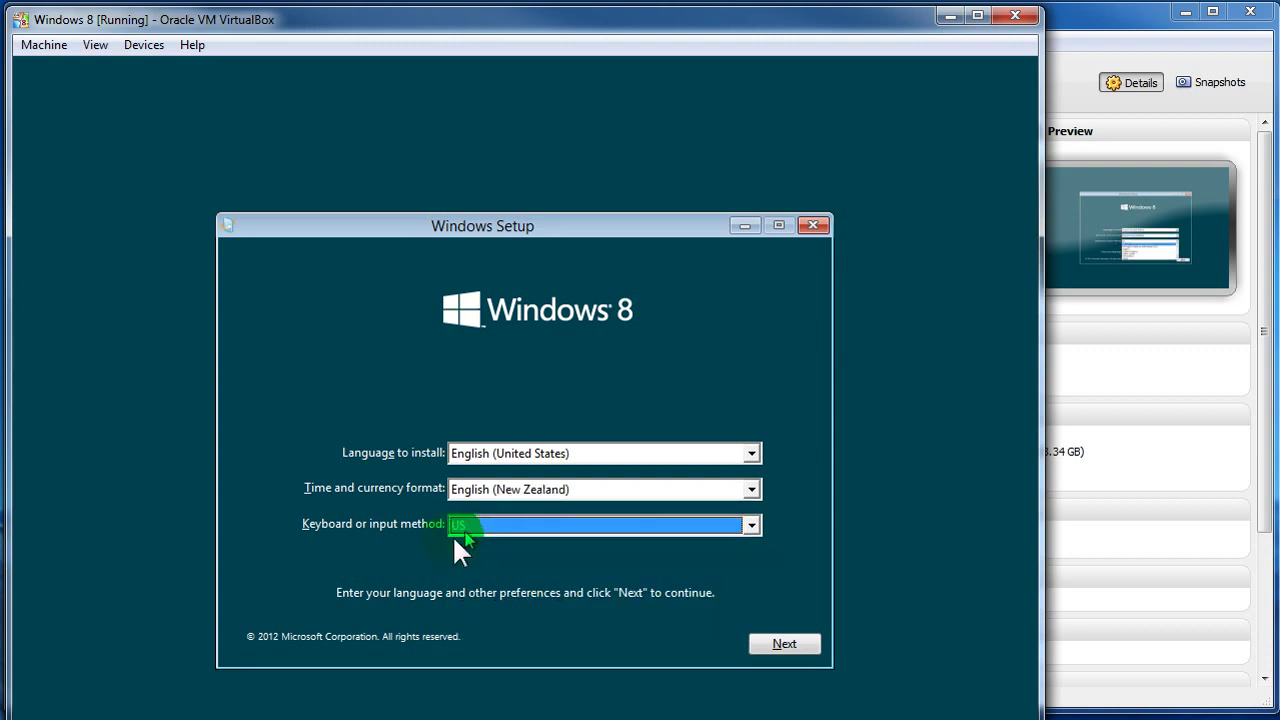
pyautogui.click(803, 648)
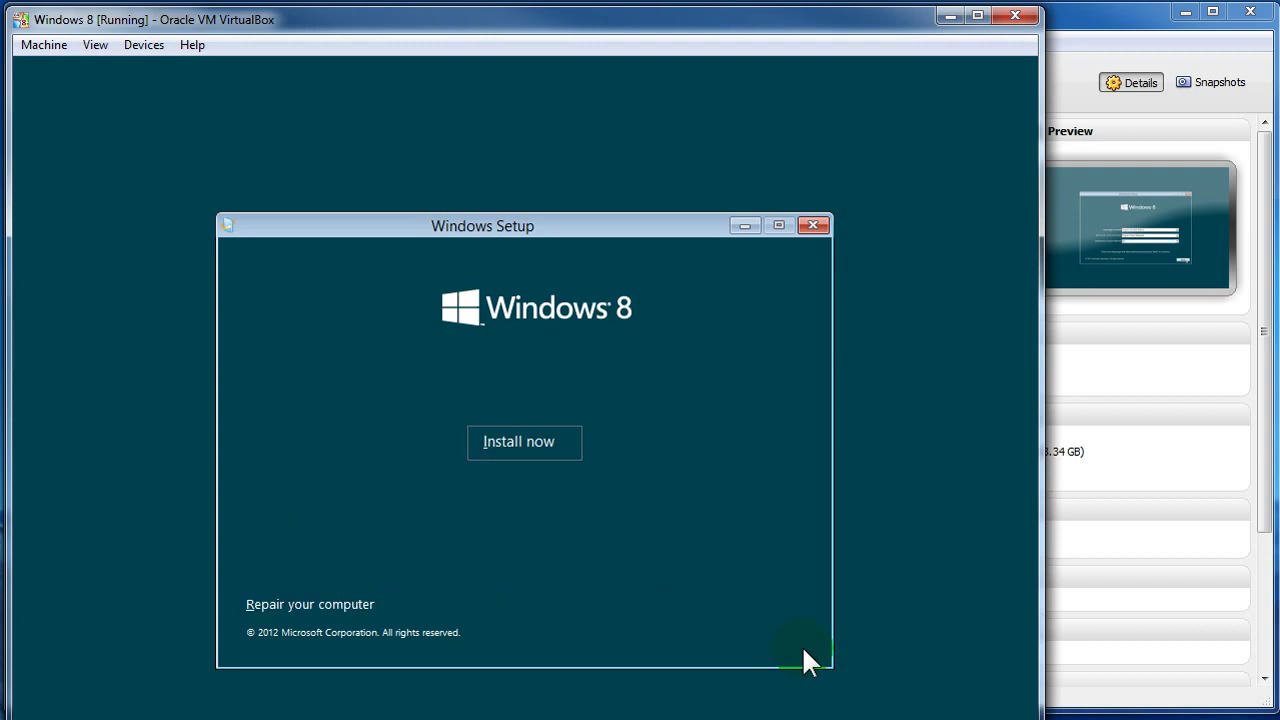
# - Choose Install now in Windows Setup and wait for 'Setup is starting'
pyautogui.click(518, 446)
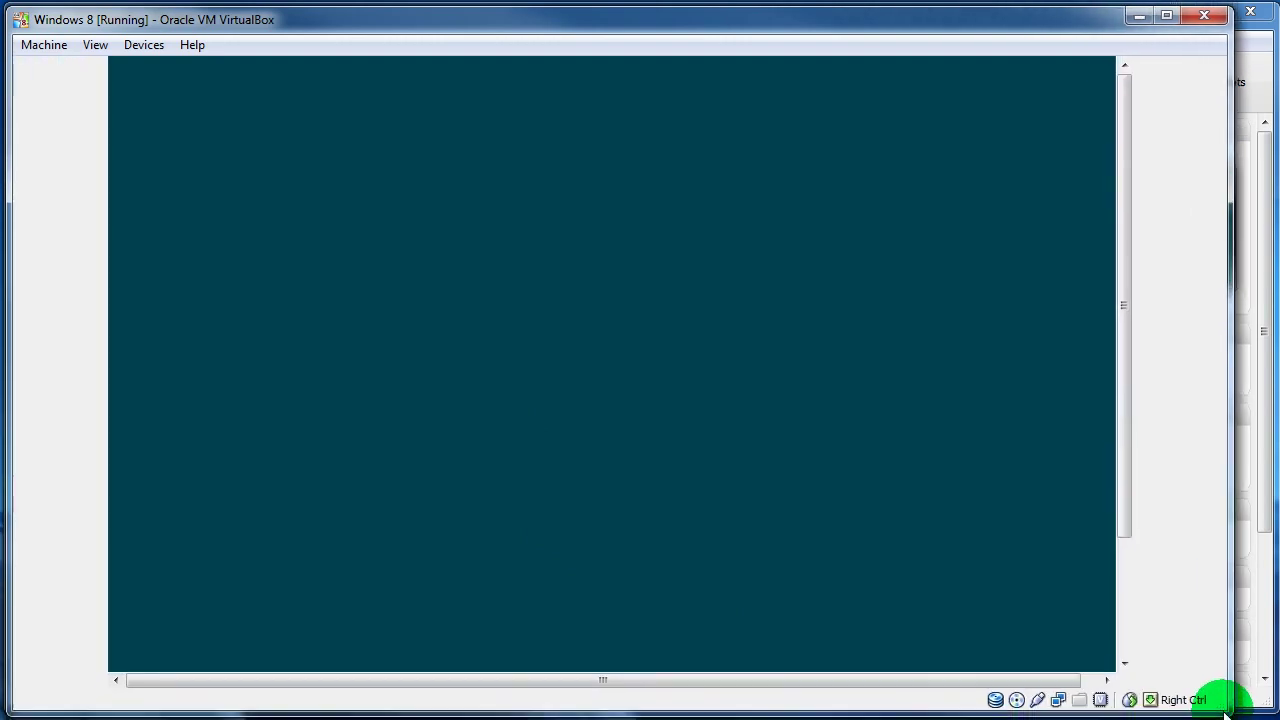
pyautogui.moveTo(1113, 422)
pyautogui.mouseDown()
pyautogui.moveTo(1122, 493)
pyautogui.moveTo(1125, 483)
pyautogui.mouseUp()
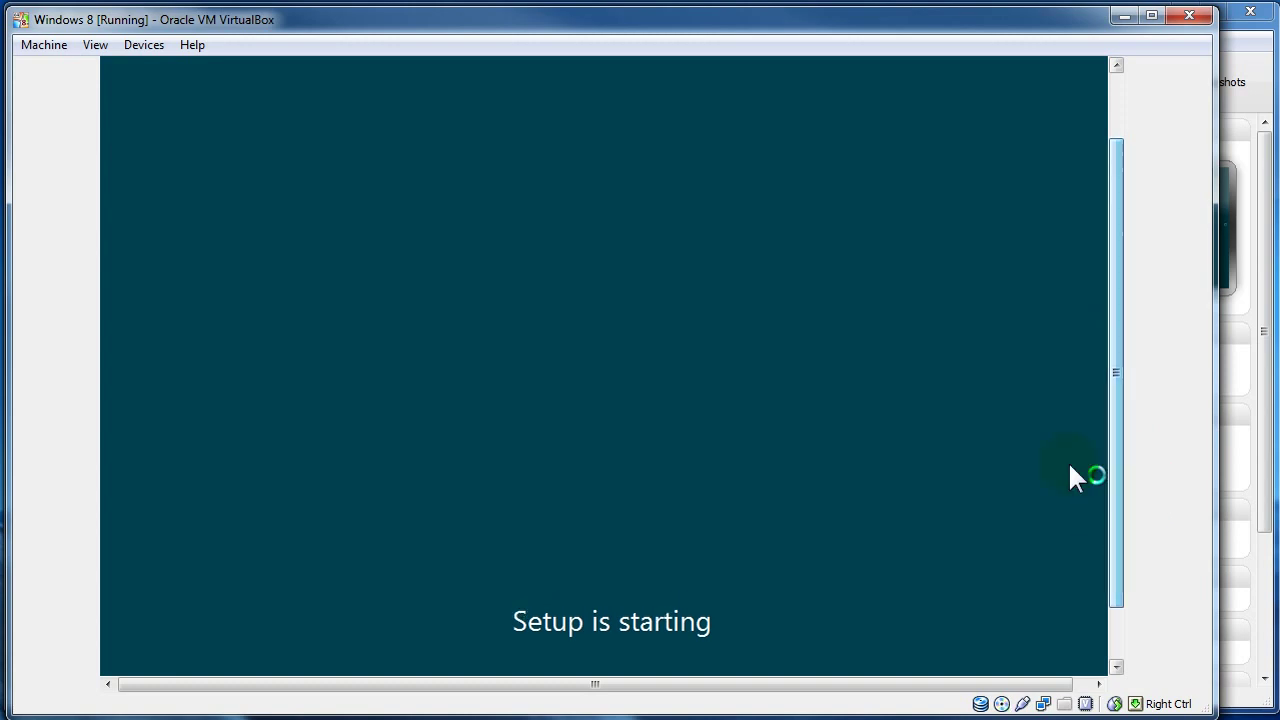
pyautogui.click(752, 398)
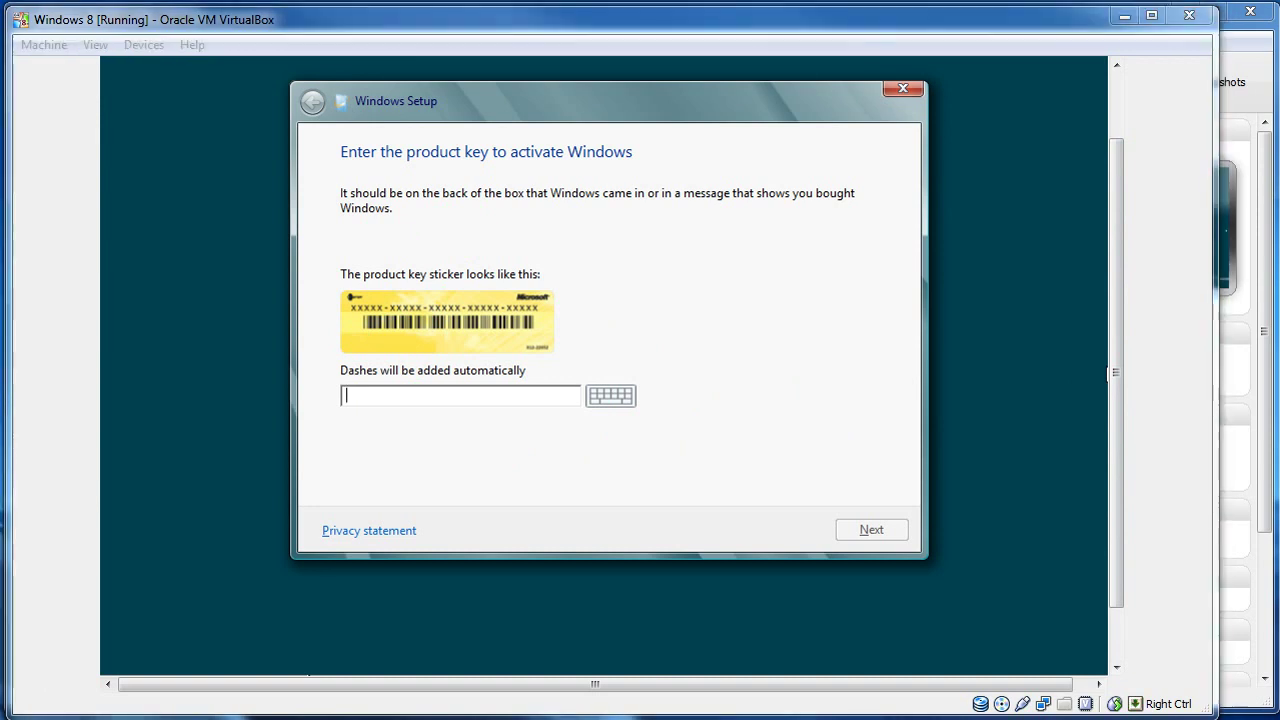
# - Bring Chrome forward and open the bookmarked Windows 8 Consumer Preview download page
pyautogui.click(1130, 78)
pyautogui.moveTo(1130, 78); pyautogui.dragTo(464, 52)
pyautogui.click(888, 86)
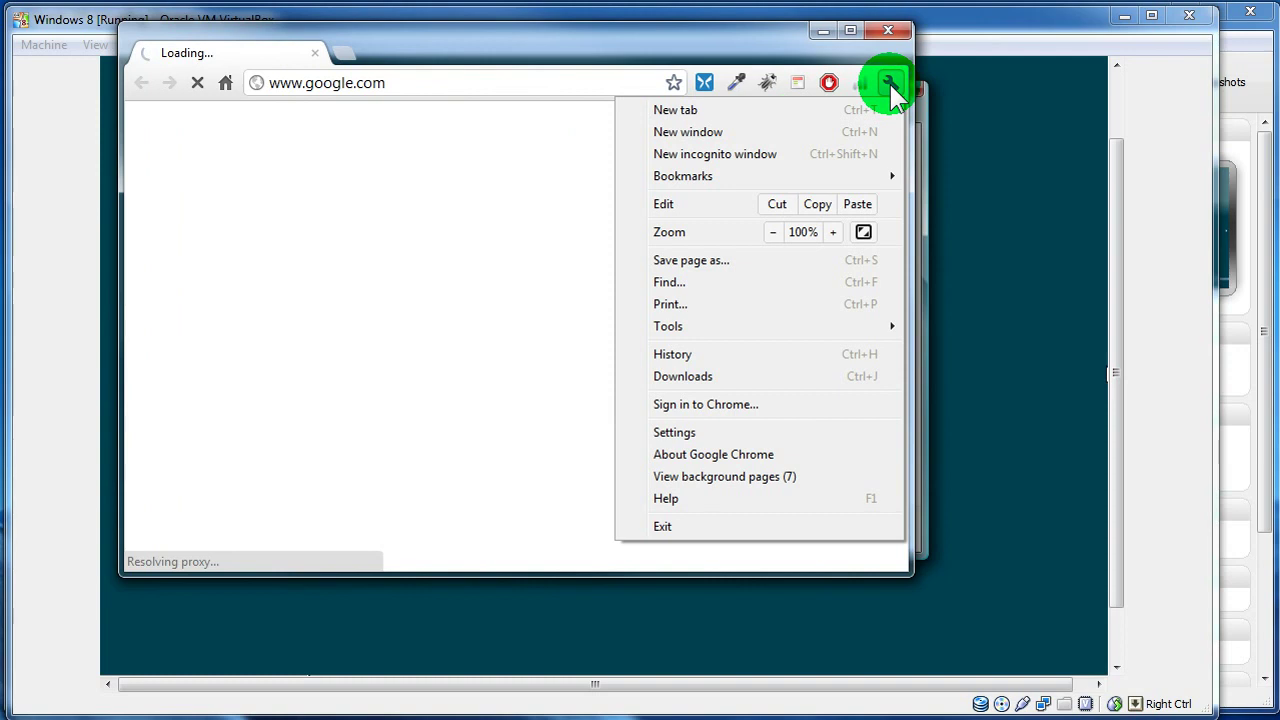
pyautogui.moveTo(866, 182)
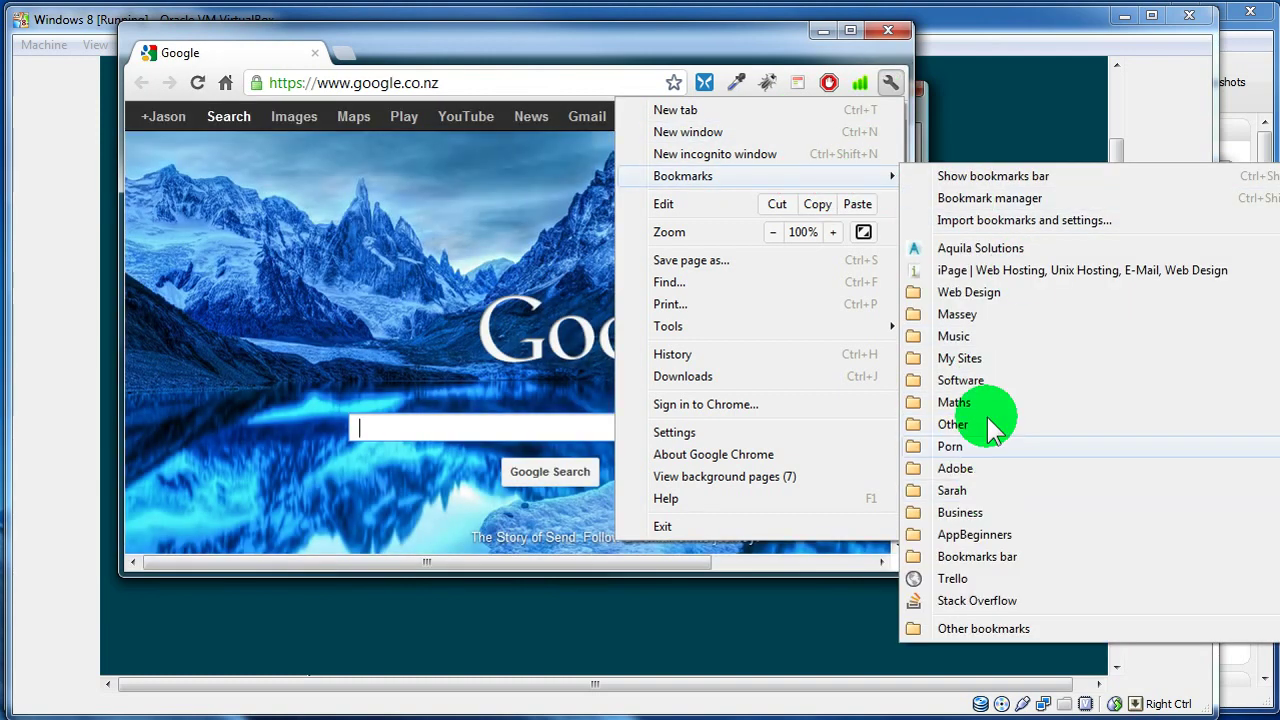
pyautogui.click(1249, 549)
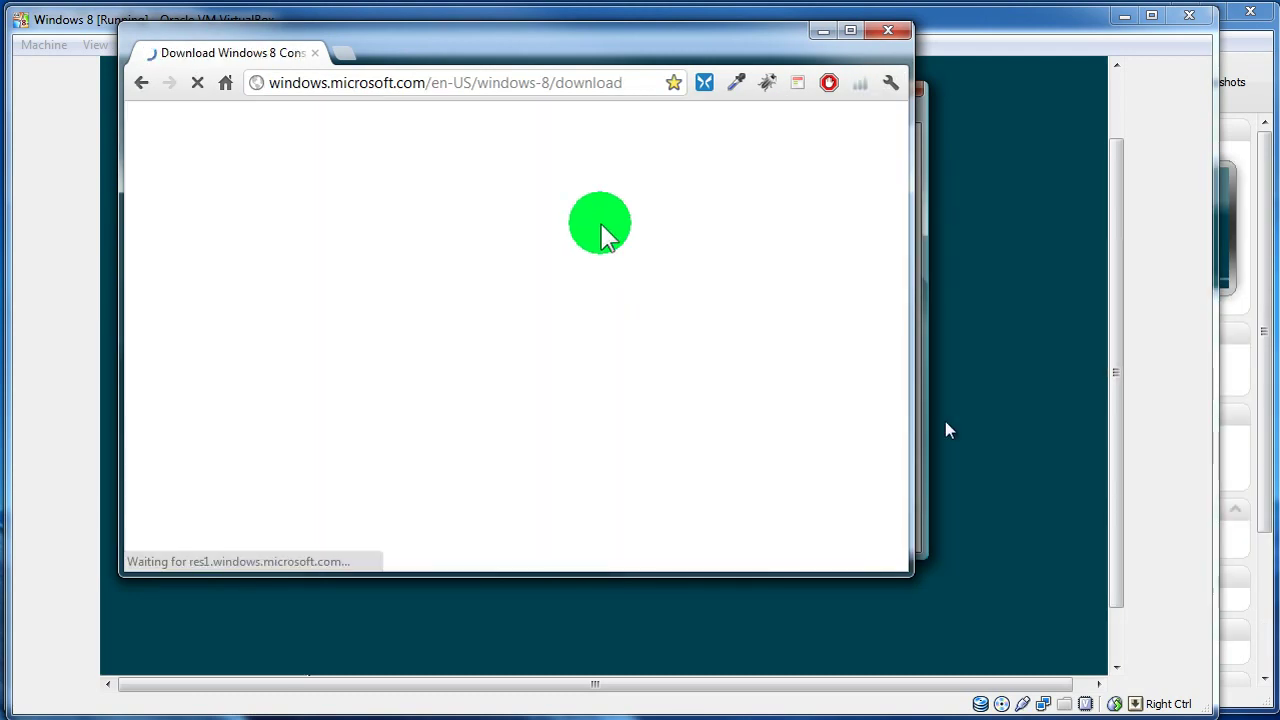
# - Select and copy the English product key, then click Setup's key field
pyautogui.scroll(-1, 900, 212)
pyautogui.scroll(-5, 903, 220)
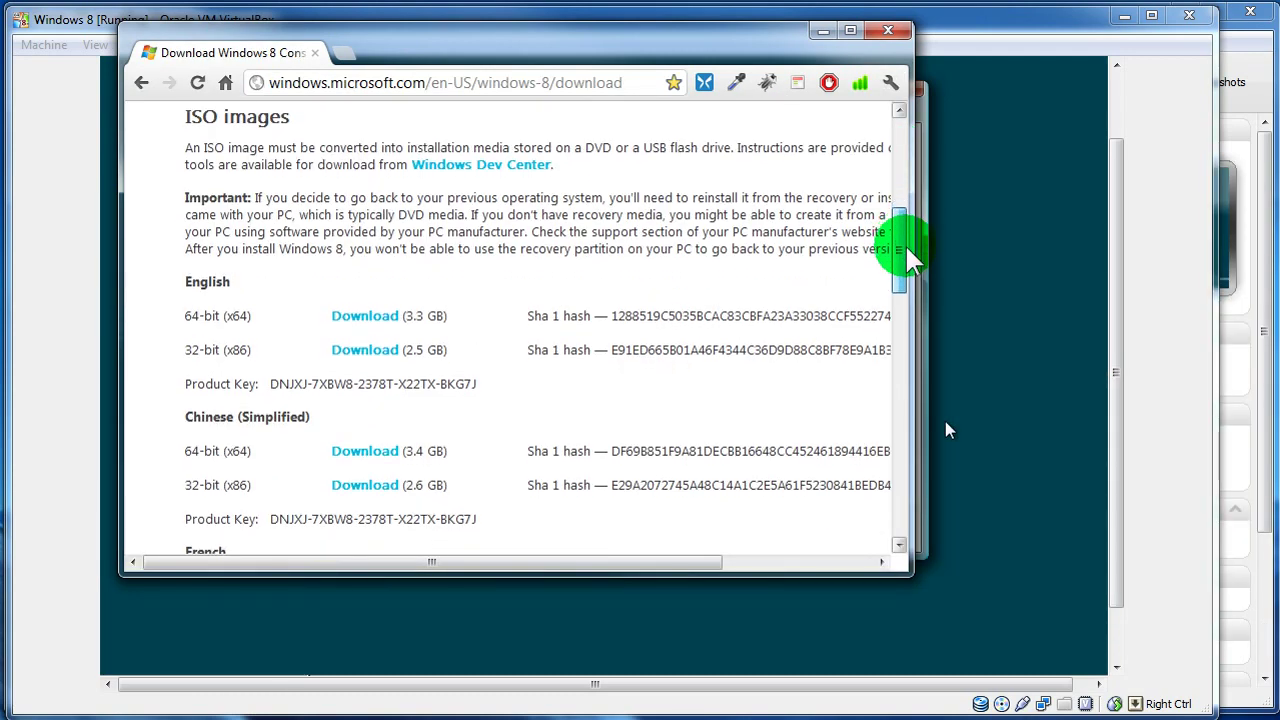
pyautogui.moveTo(271, 358); pyautogui.dragTo(487, 372)
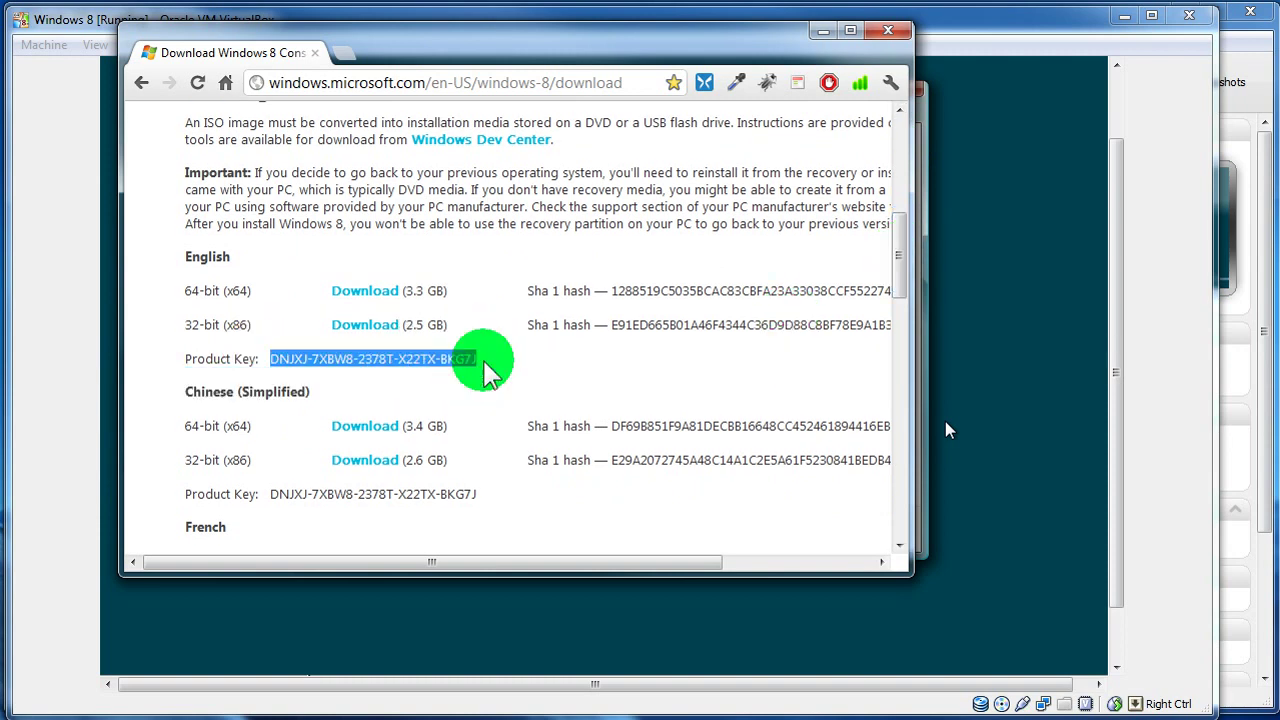
pyautogui.rightClick(455, 362)
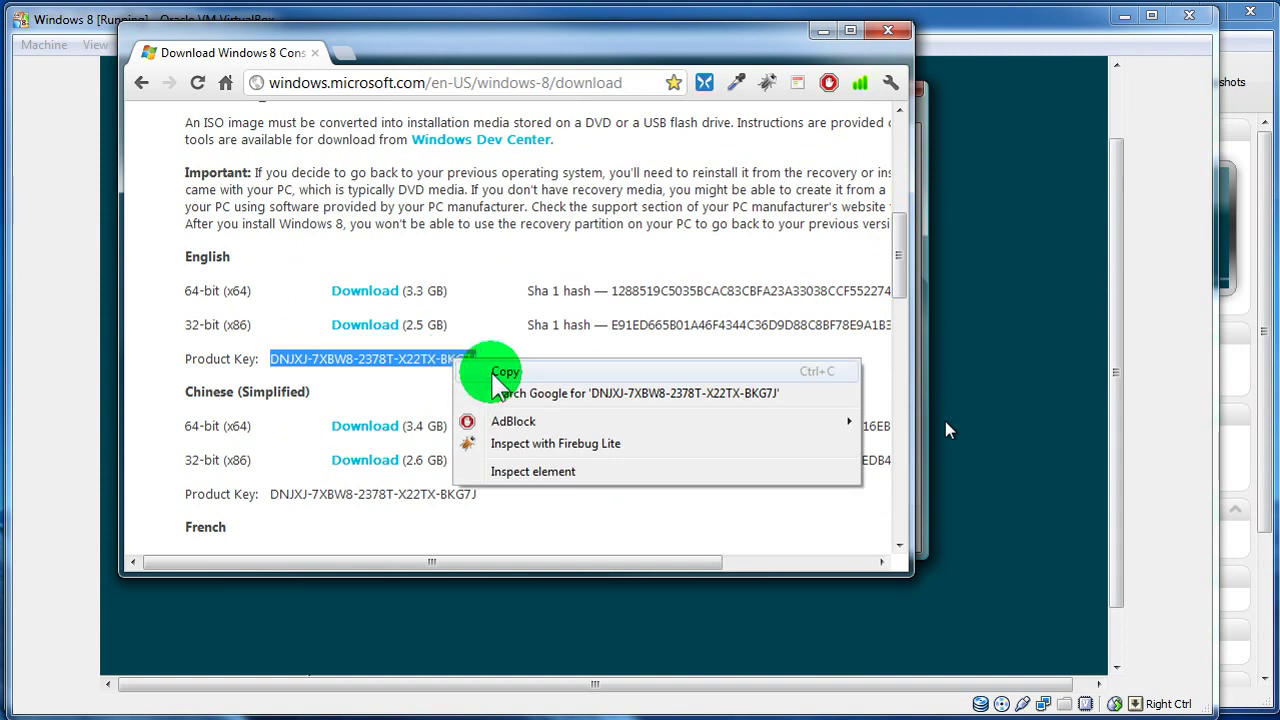
pyautogui.click(500, 371)
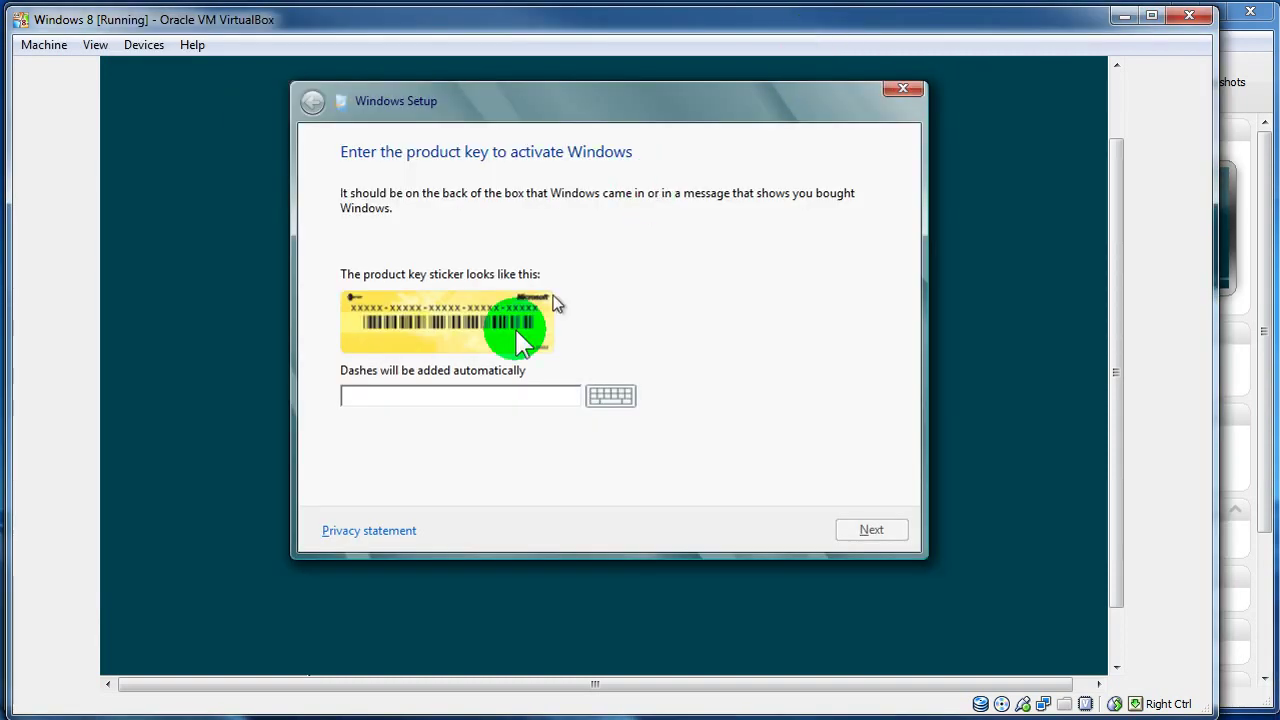
pyautogui.click(447, 400)
# - Try pasting into the product-key field, then switch back to Chrome showing the key
pyautogui.rightClick(432, 400)
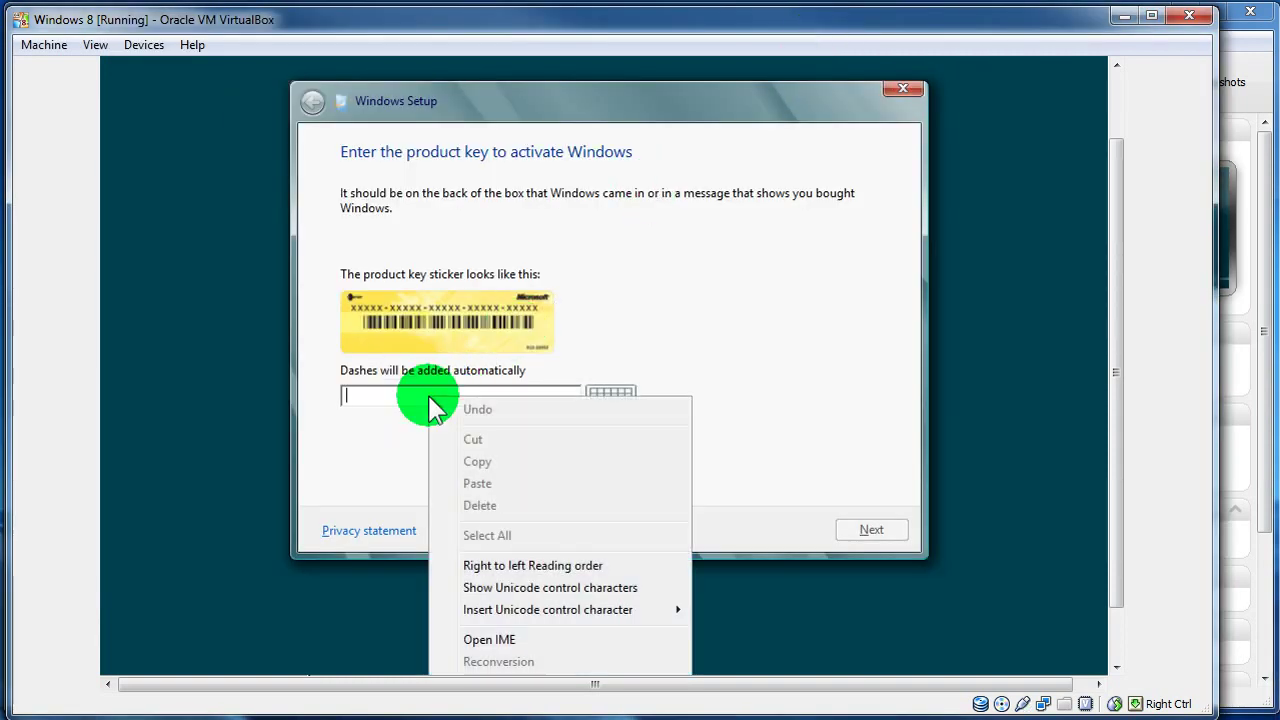
pyautogui.click(410, 402)
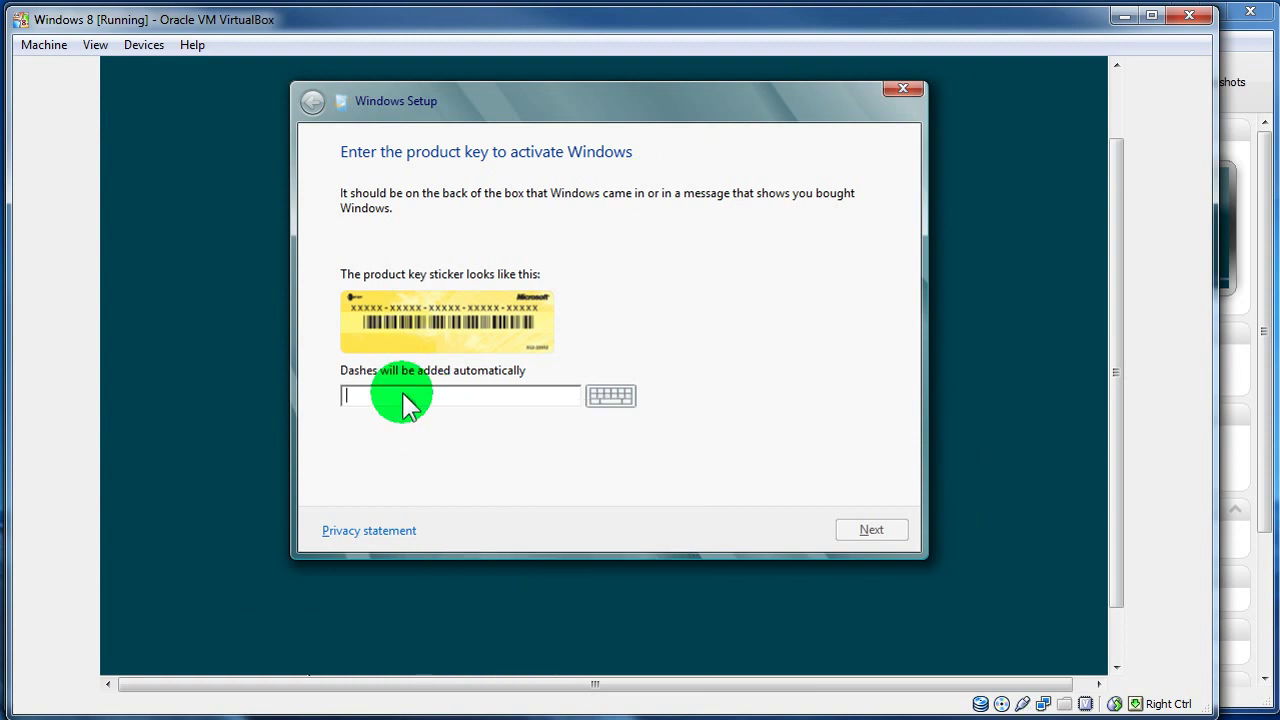
pyautogui.rightClick(405, 402)
pyautogui.click(390, 400)
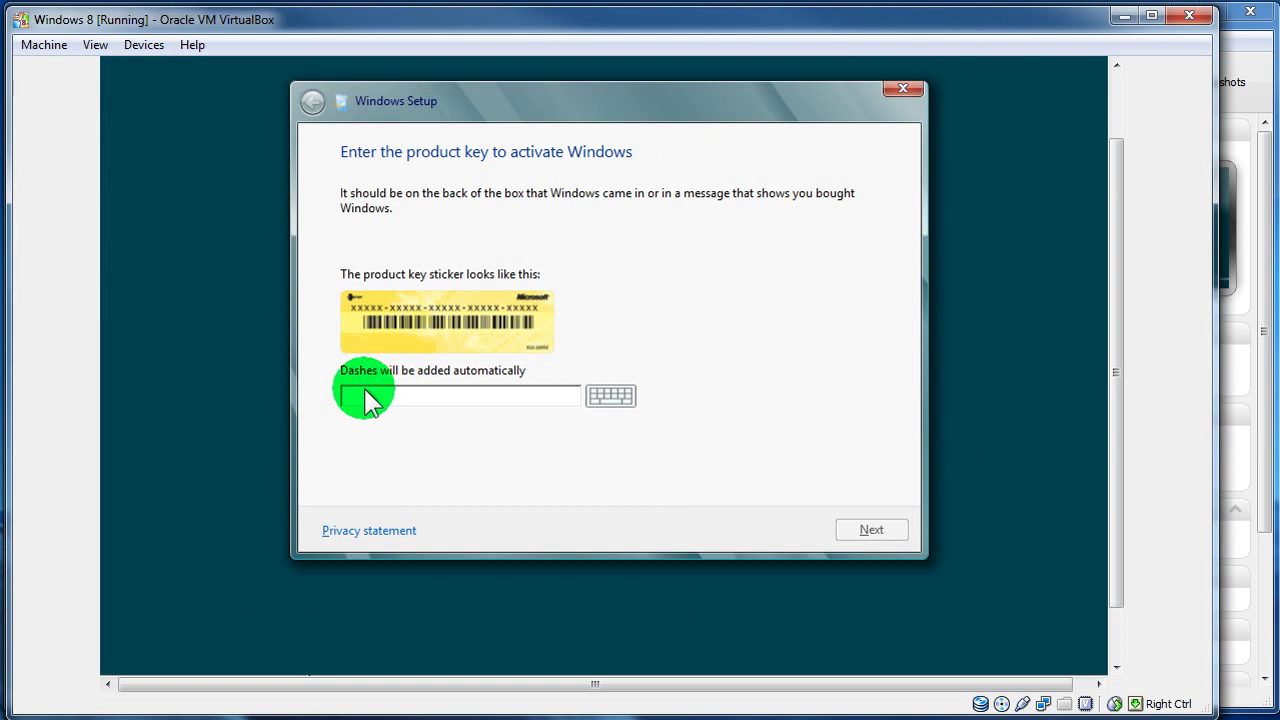
pyautogui.click(366, 400)
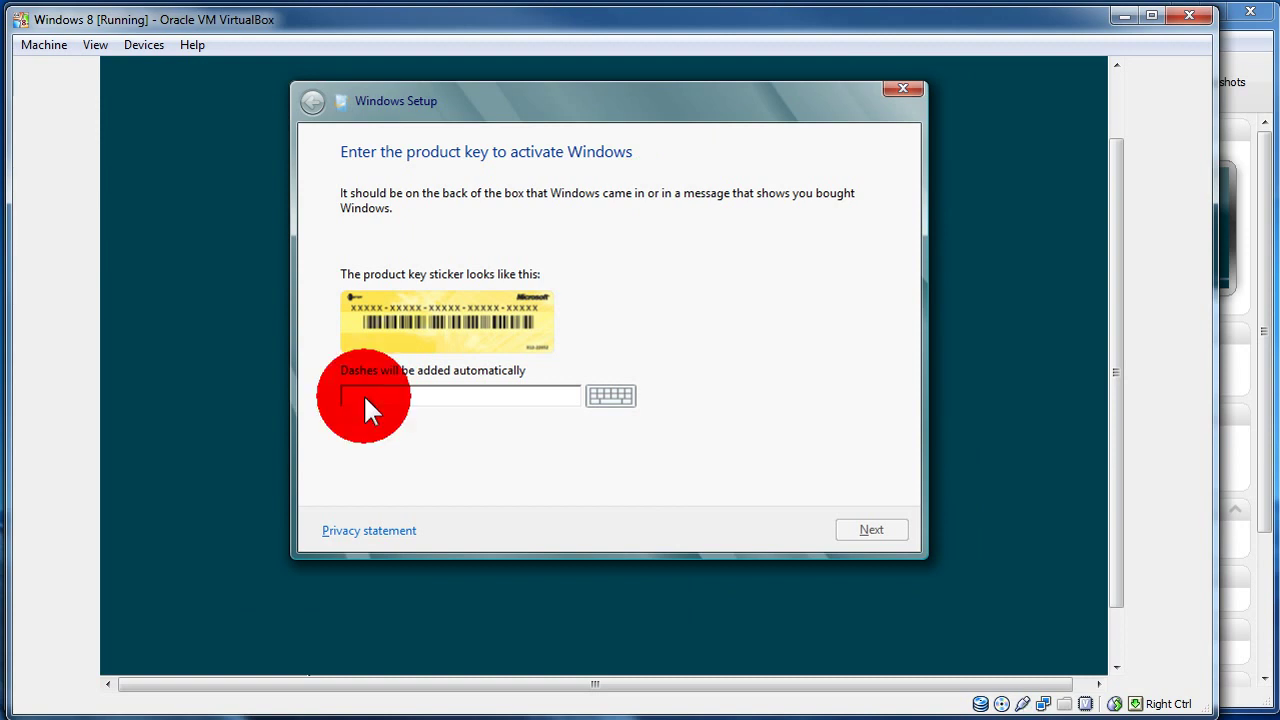
pyautogui.click(612, 400)
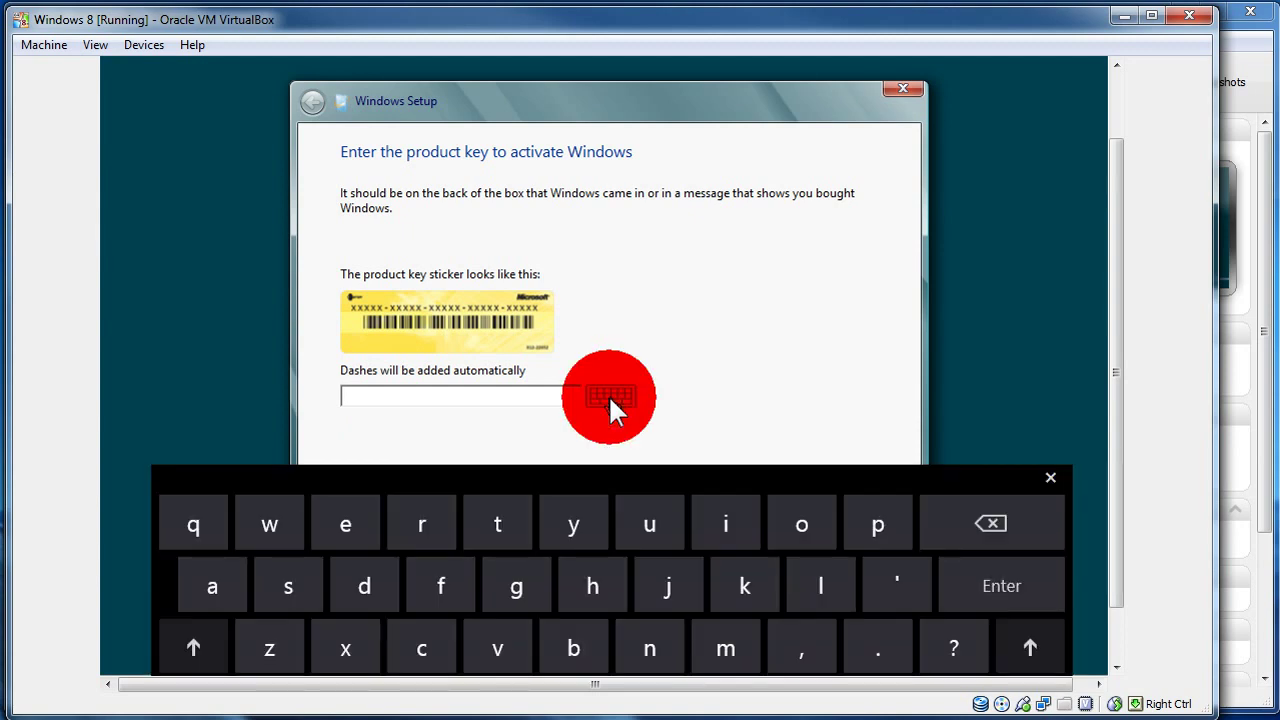
pyautogui.click(612, 400)
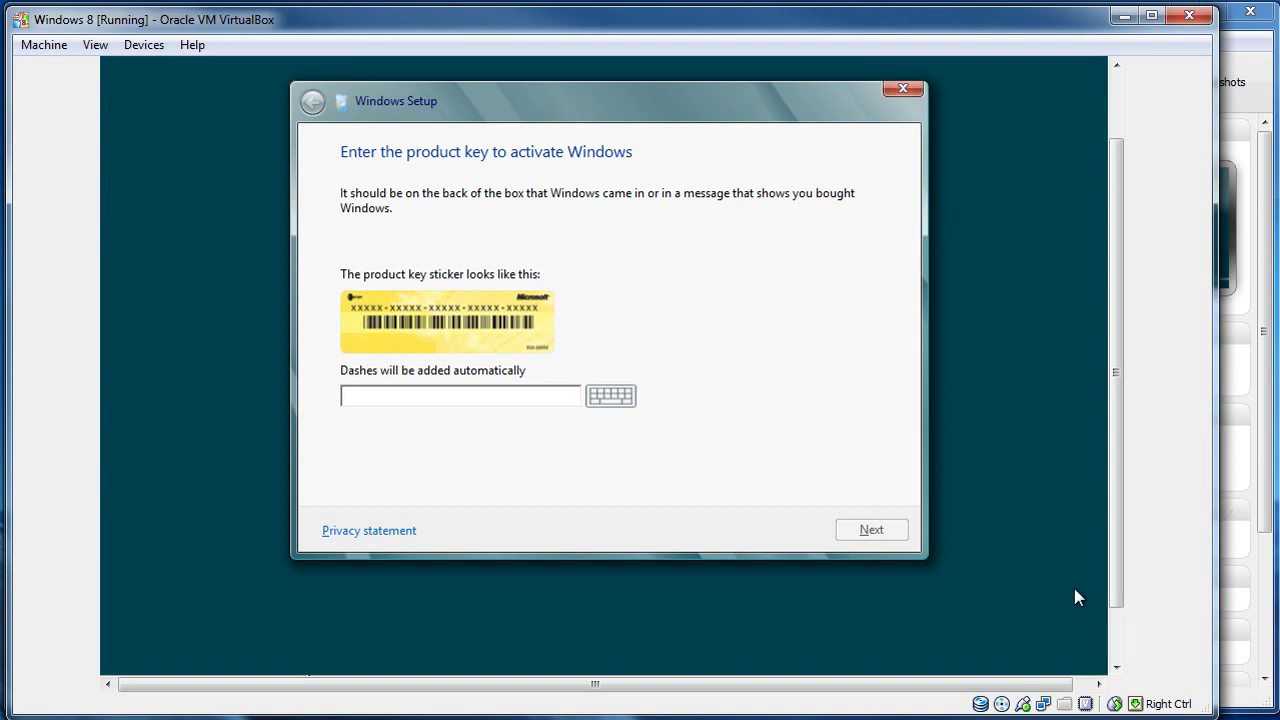
pyautogui.hotkey('alt', 'Tab')
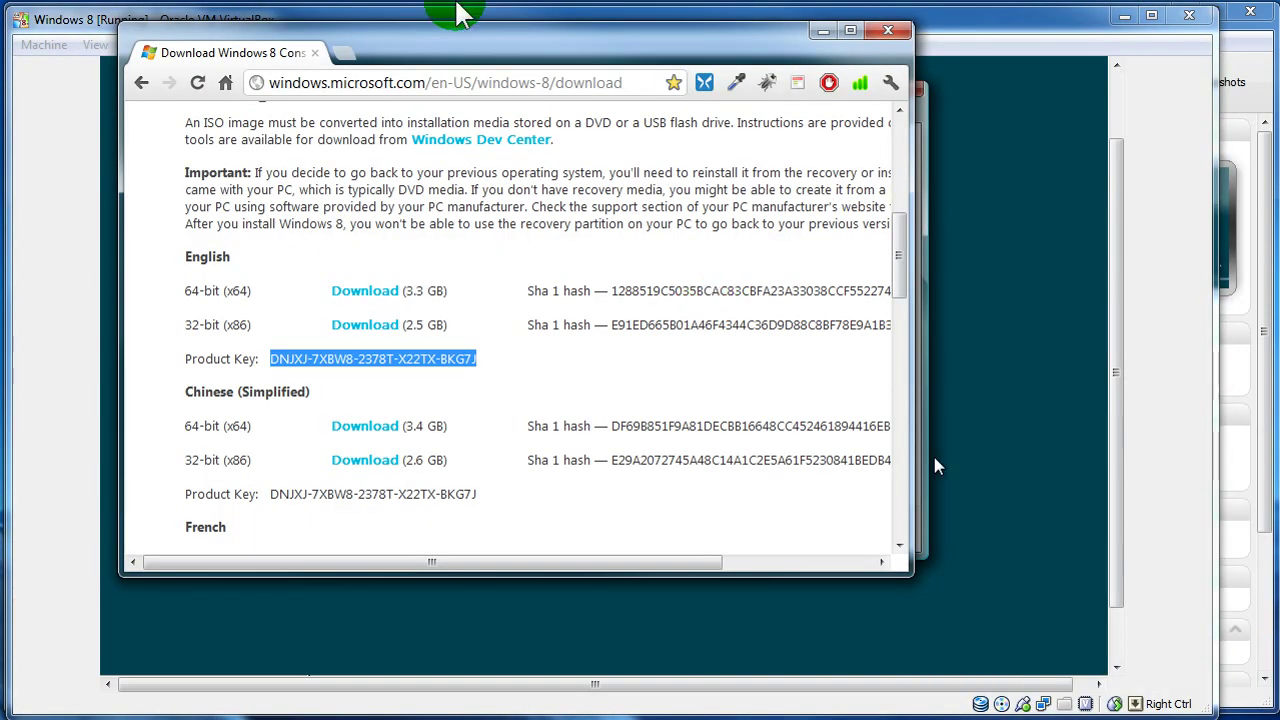
# - Move Chrome aside and type the Windows 8 product key into Setup's key field
pyautogui.moveTo(540, 55); pyautogui.dragTo(1072, 59)
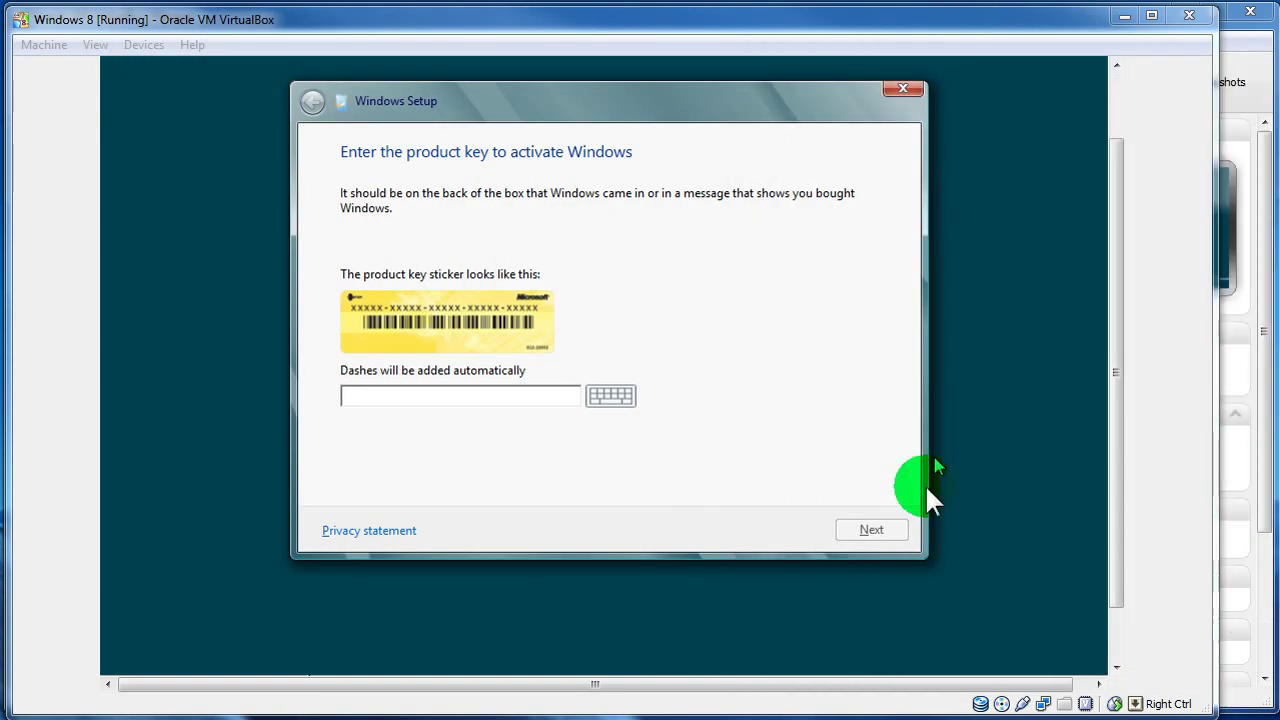
pyautogui.click(508, 398)
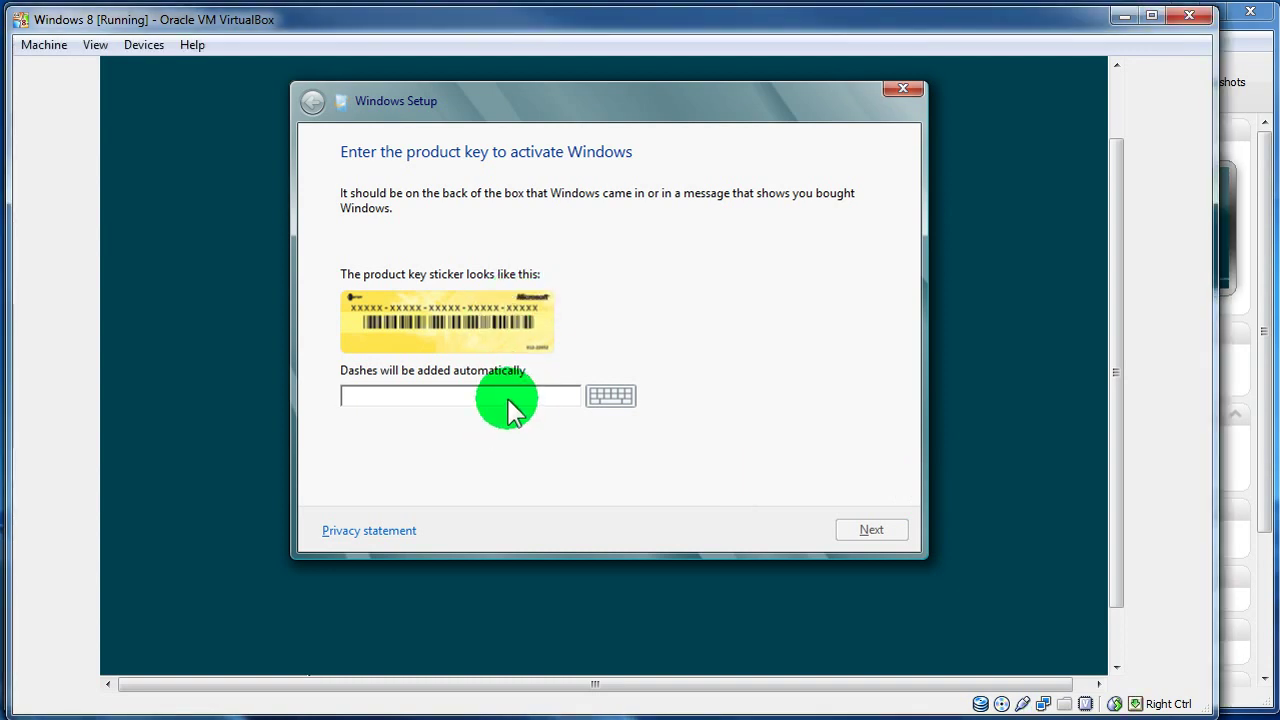
pyautogui.write('DN')
pyautogui.write('JX')
pyautogui.write('J-7X')
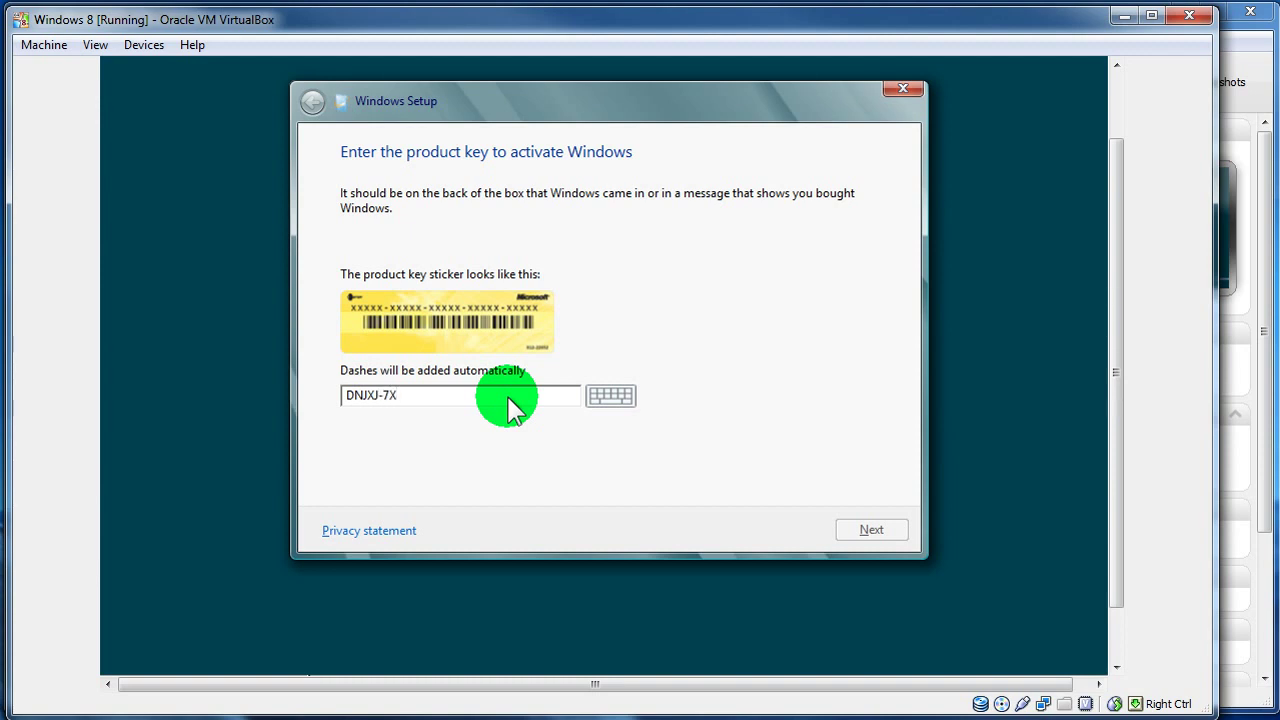
pyautogui.write('BW8-2378T-X22TX-BKG')
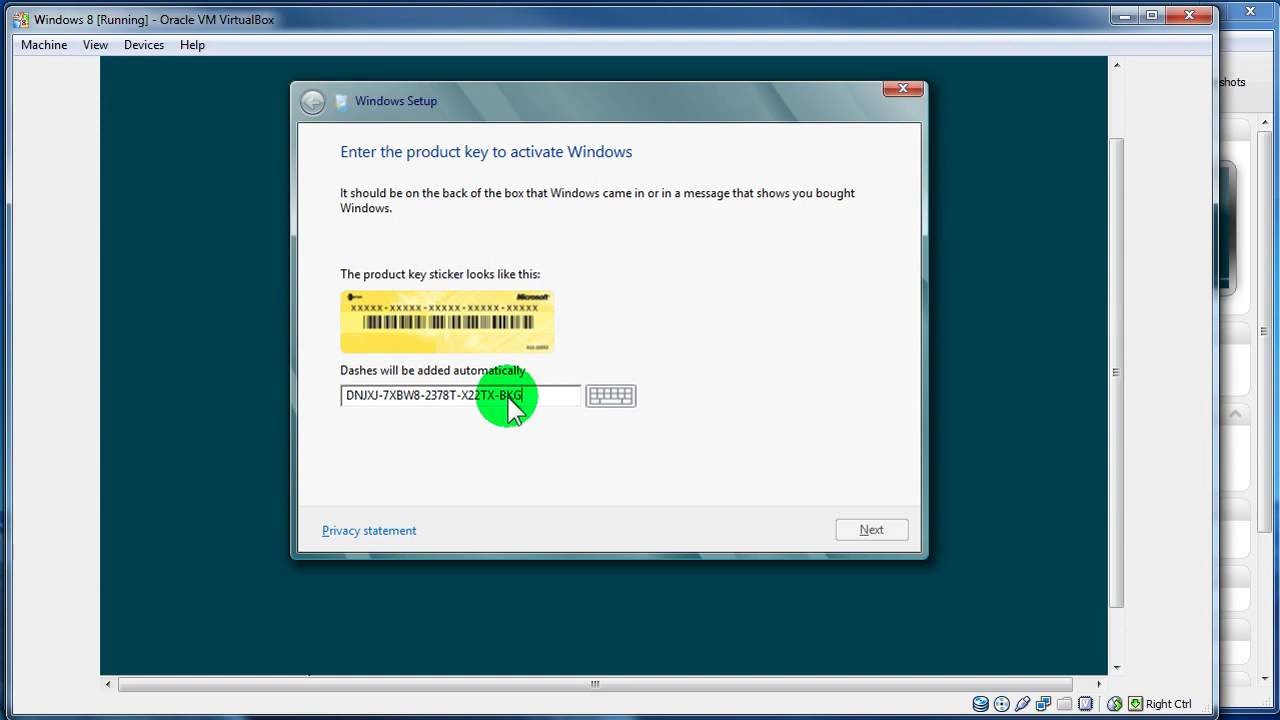
pyautogui.write('7J')
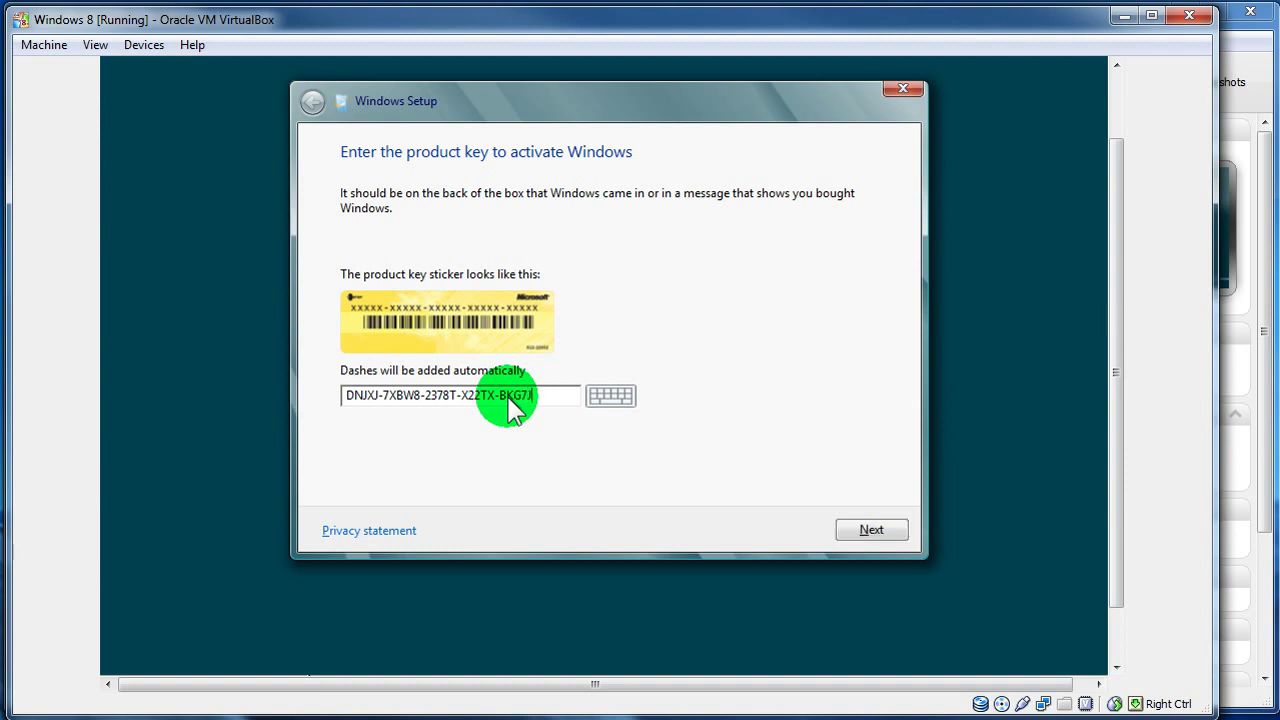
# - Submit the key, accept the license terms, and custom-install onto Drive 0's unallocated space
pyautogui.click(897, 532)
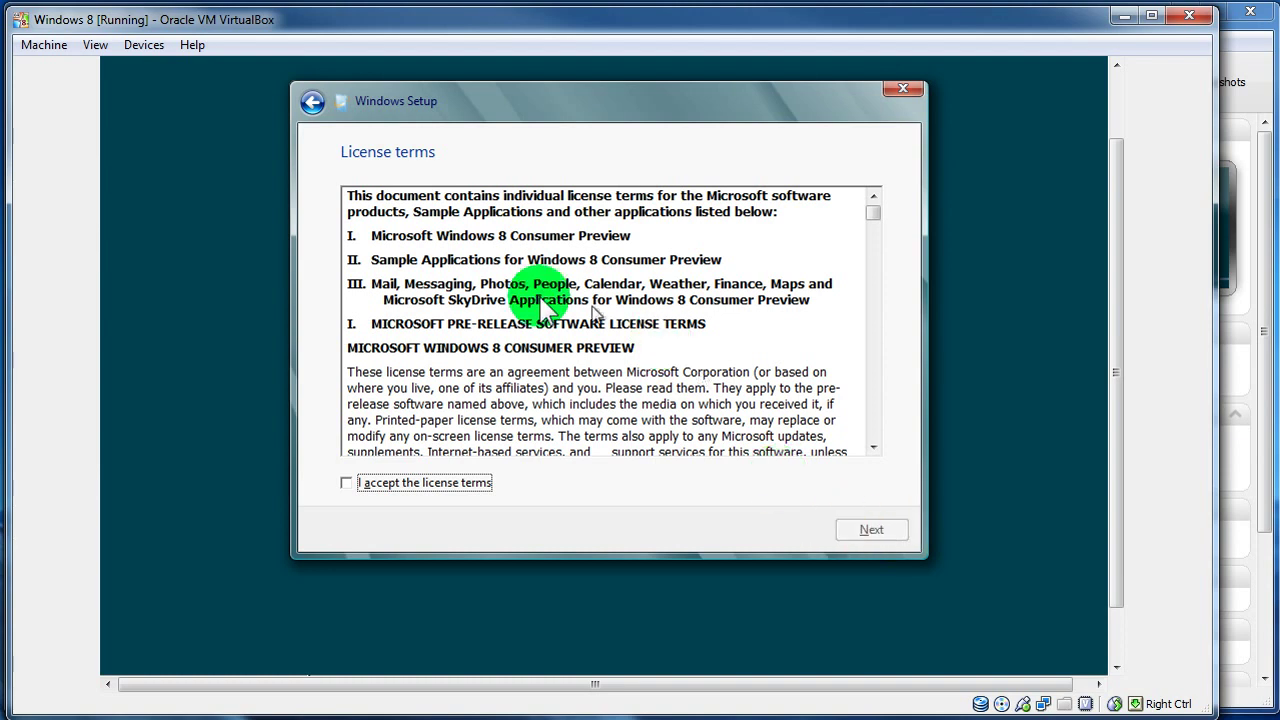
pyautogui.click(362, 486)
pyautogui.click(349, 484)
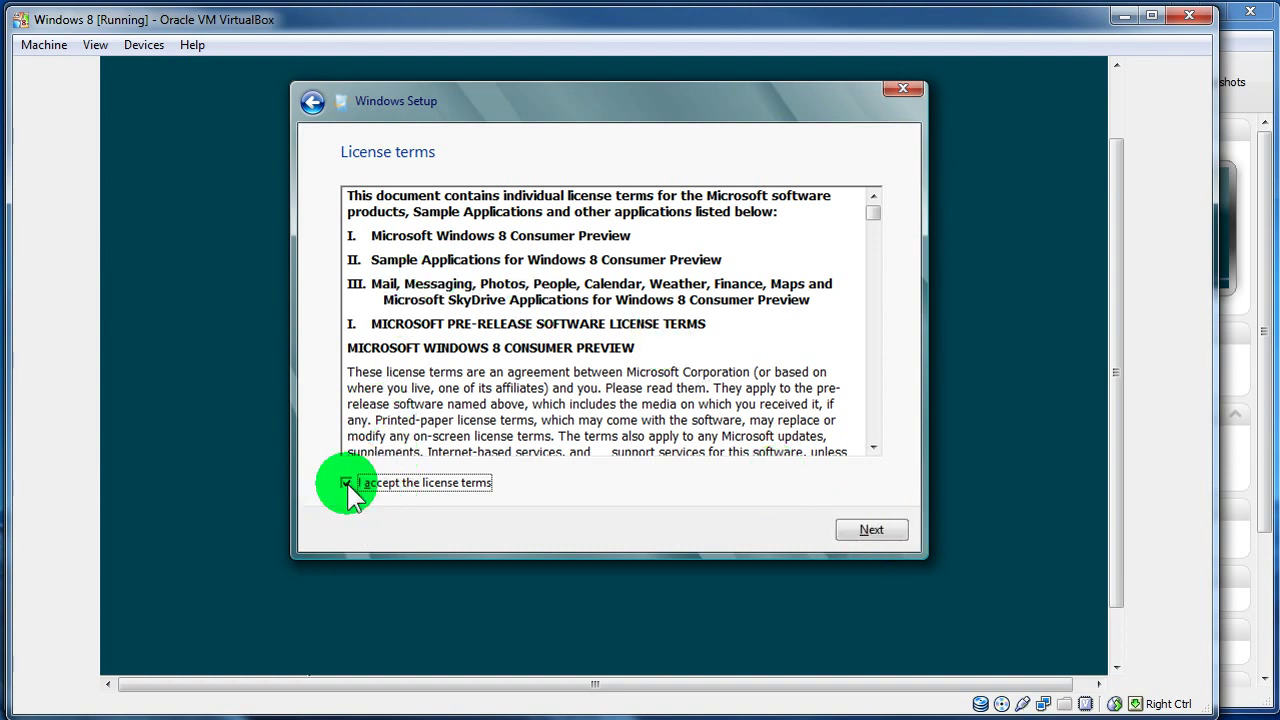
pyautogui.click(871, 529)
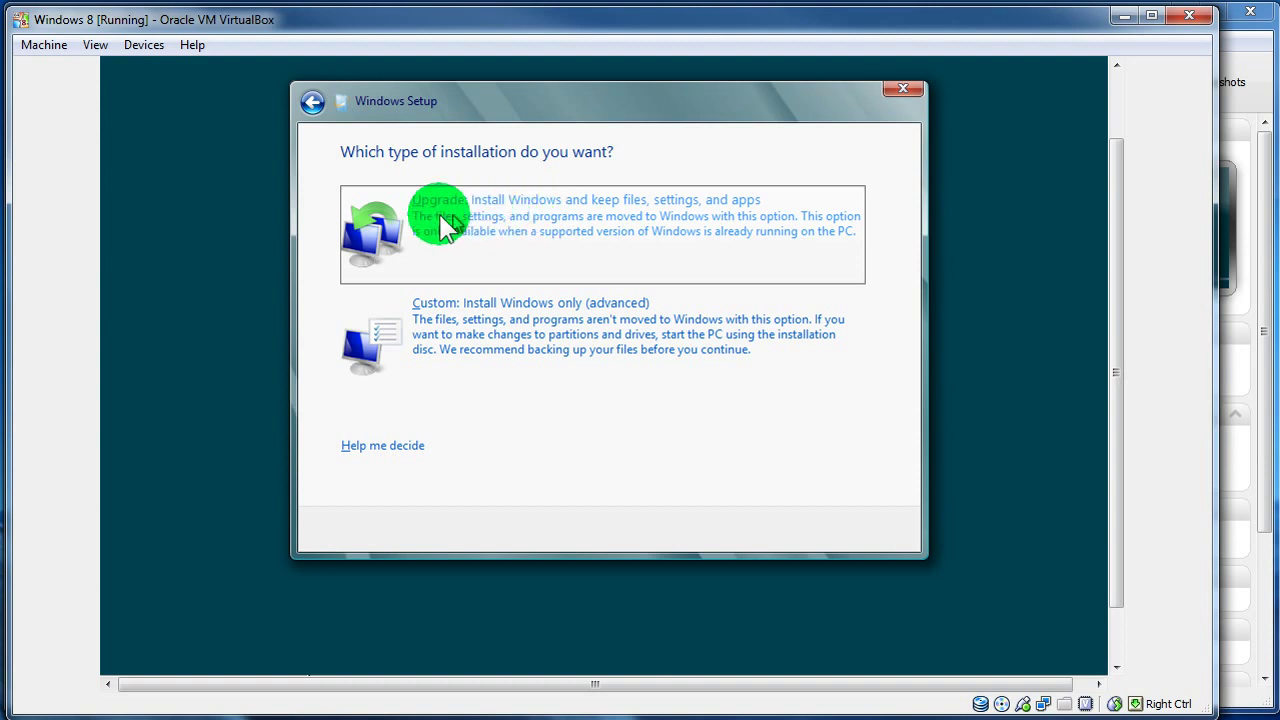
pyautogui.click(521, 340)
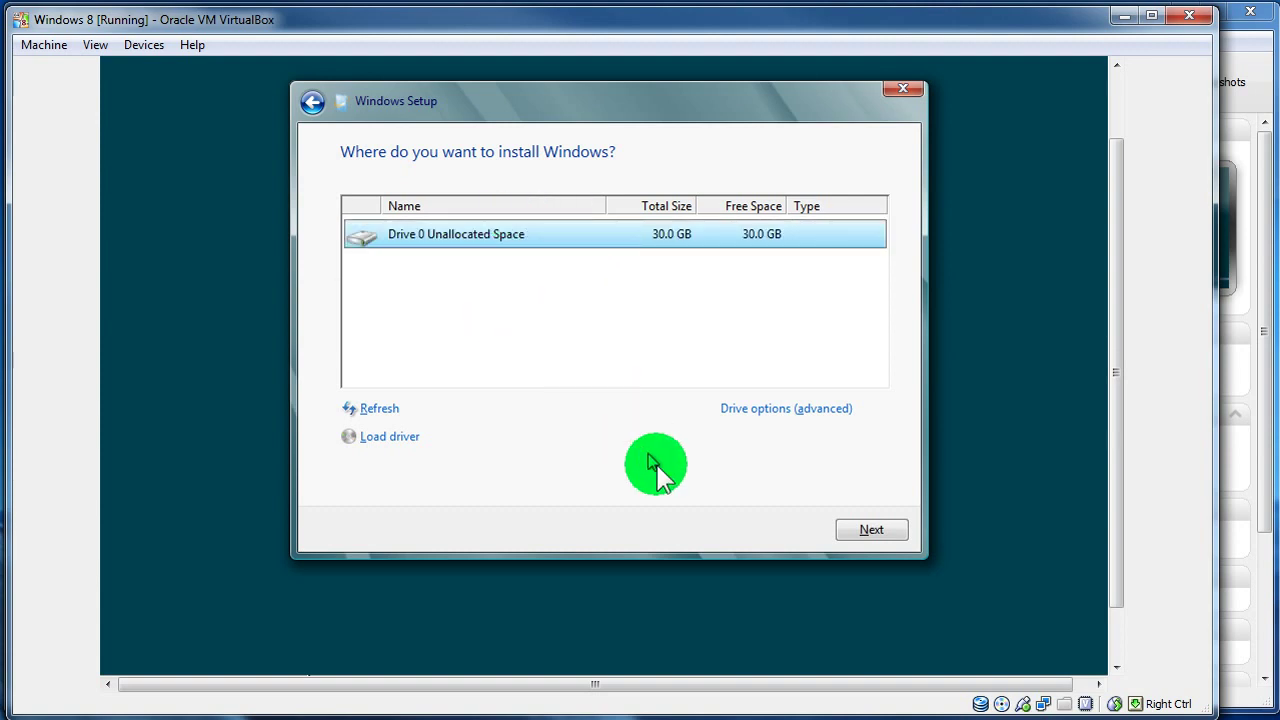
pyautogui.click(868, 529)
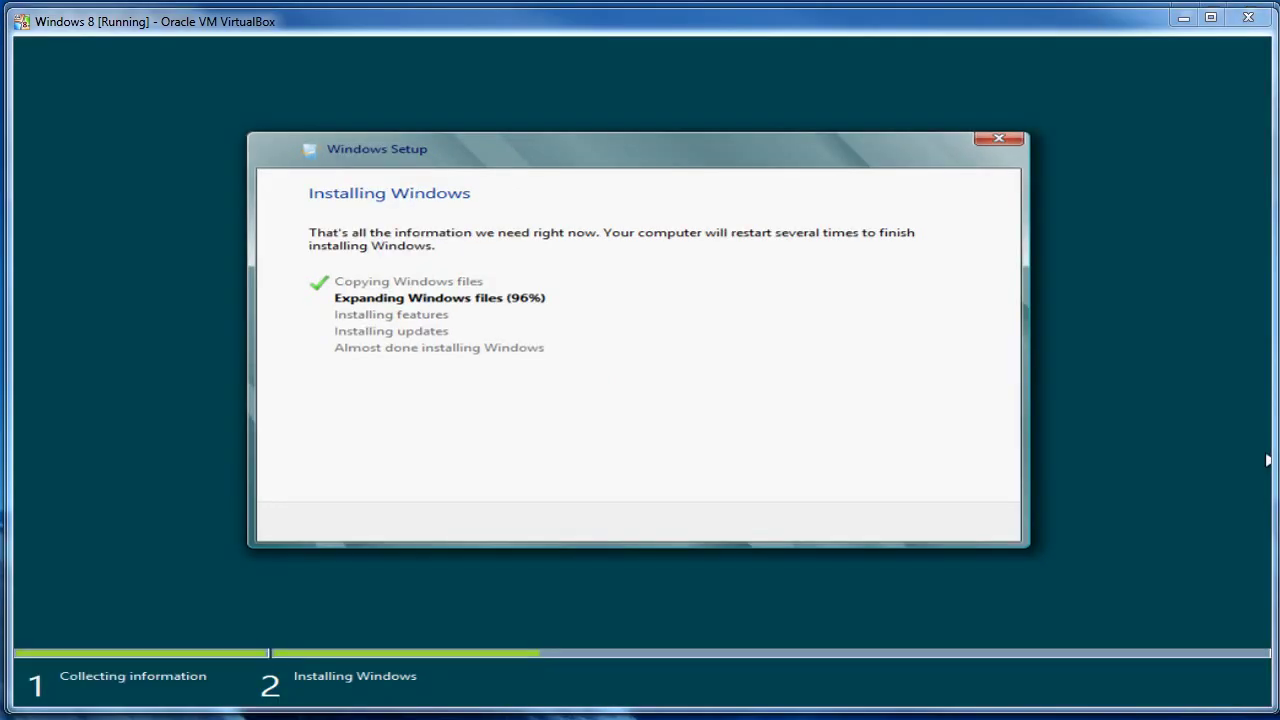
# - Wait while Windows Setup copies and expands the installation files
pyautogui.click(897, 428)
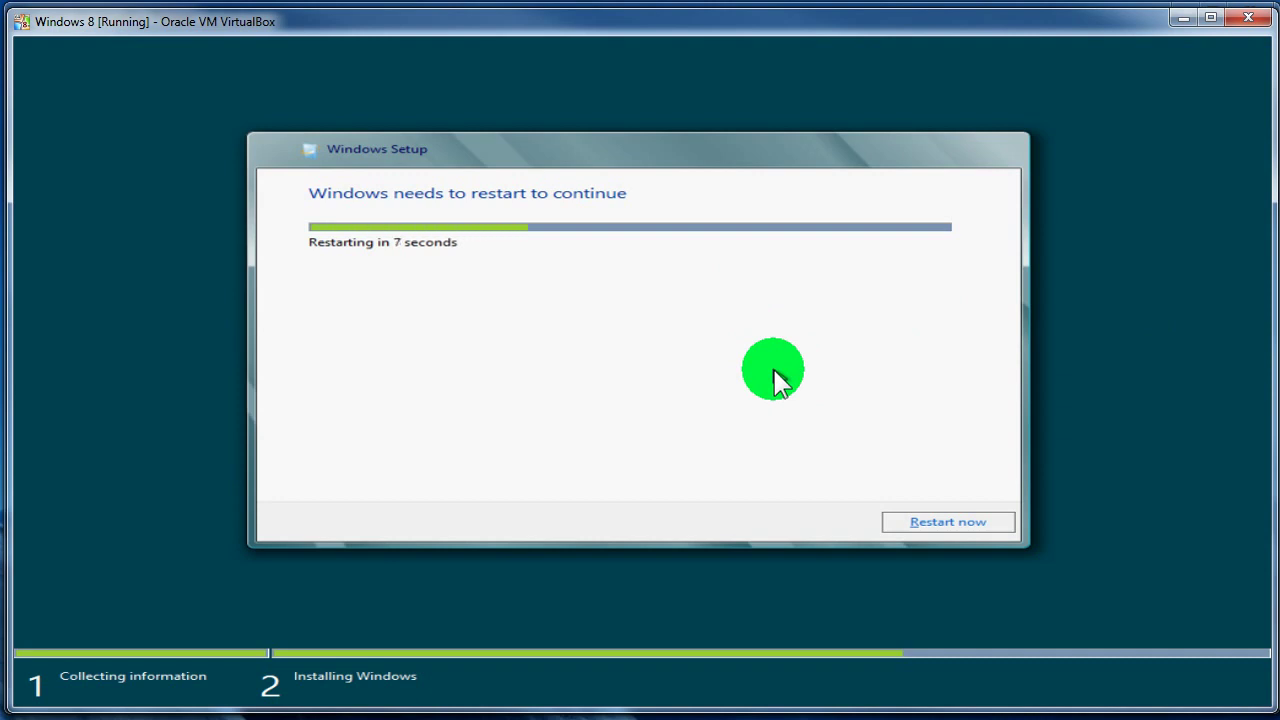
# - Restart the VM and dismiss the mouse-integration and colour-depth notices, silencing mouse-integration permanently
pyautogui.click(923, 523)
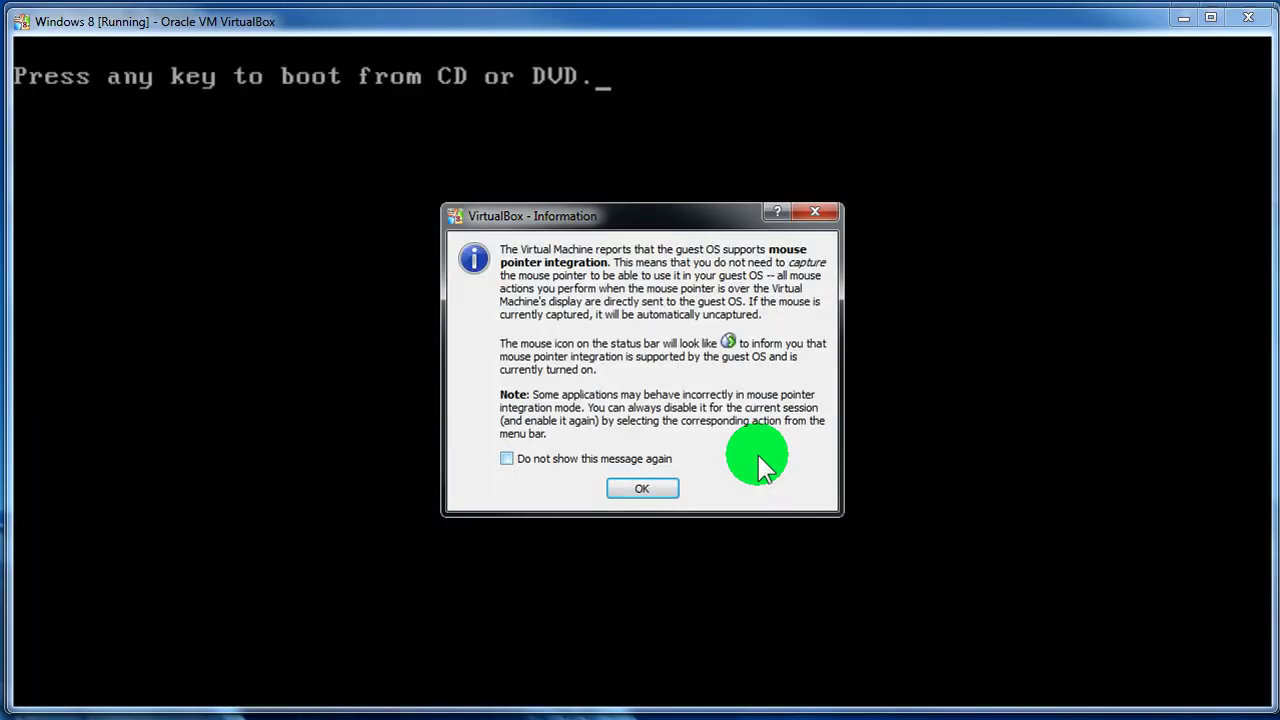
pyautogui.click(642, 488)
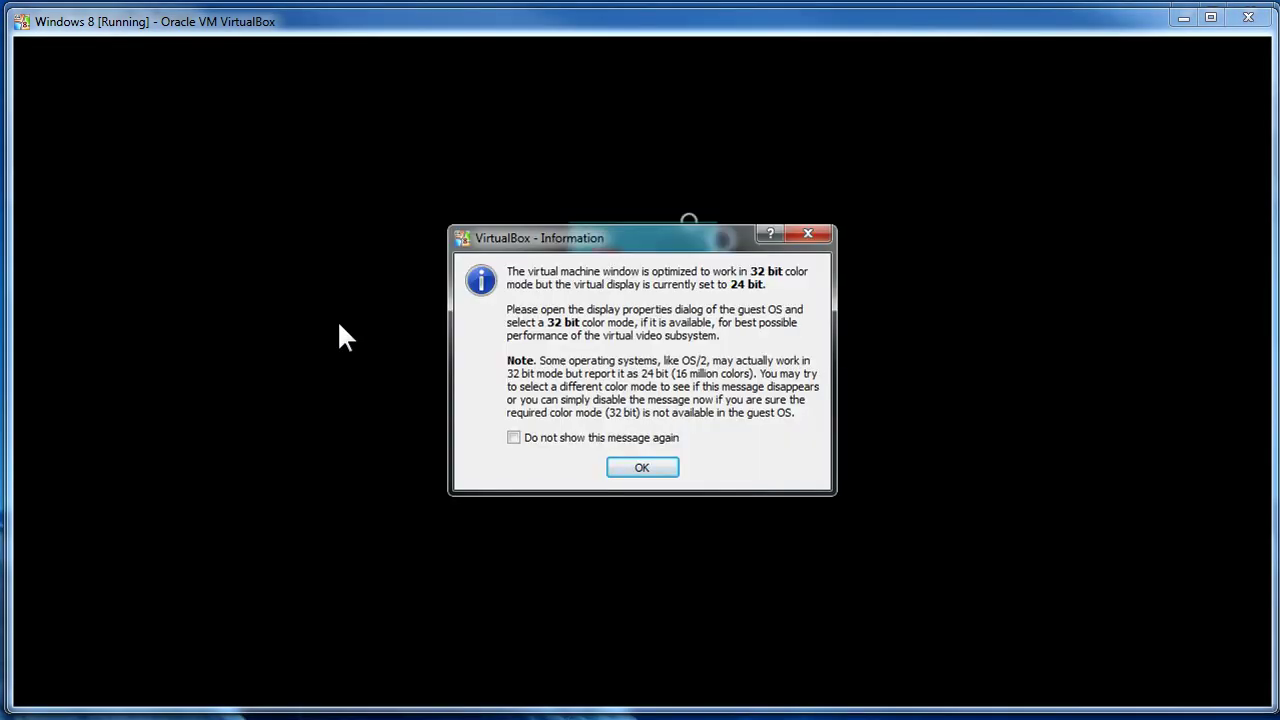
pyautogui.click(640, 470)
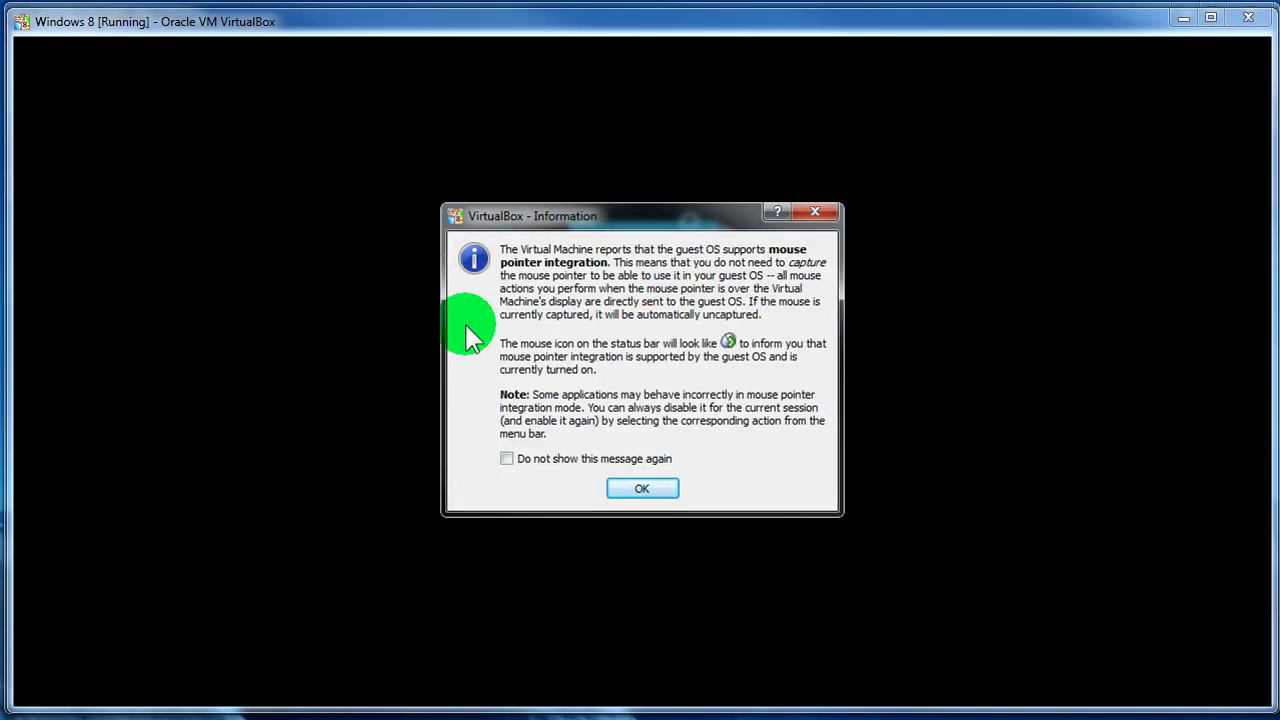
pyautogui.click(507, 459)
pyautogui.click(658, 492)
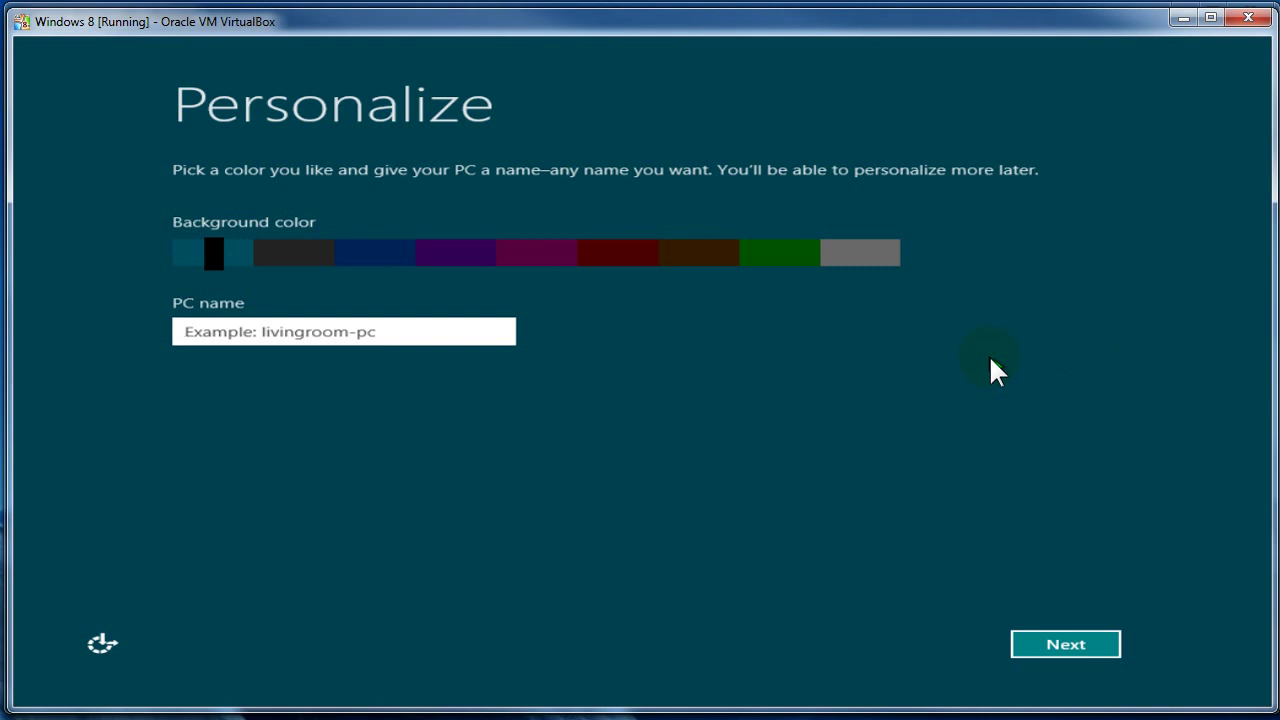
# - Name the PC AppBeginner and continue to the Settings page
pyautogui.click(443, 326)
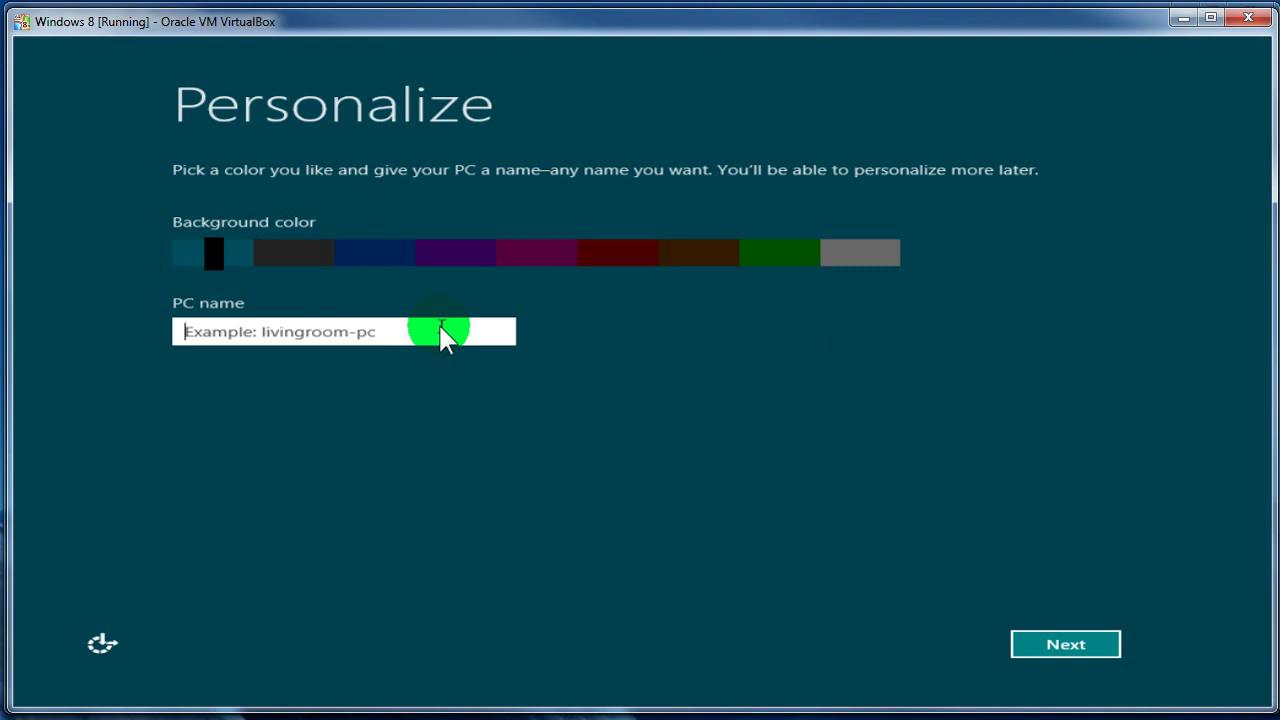
pyautogui.write('AppBeginner')
pyautogui.press('space')
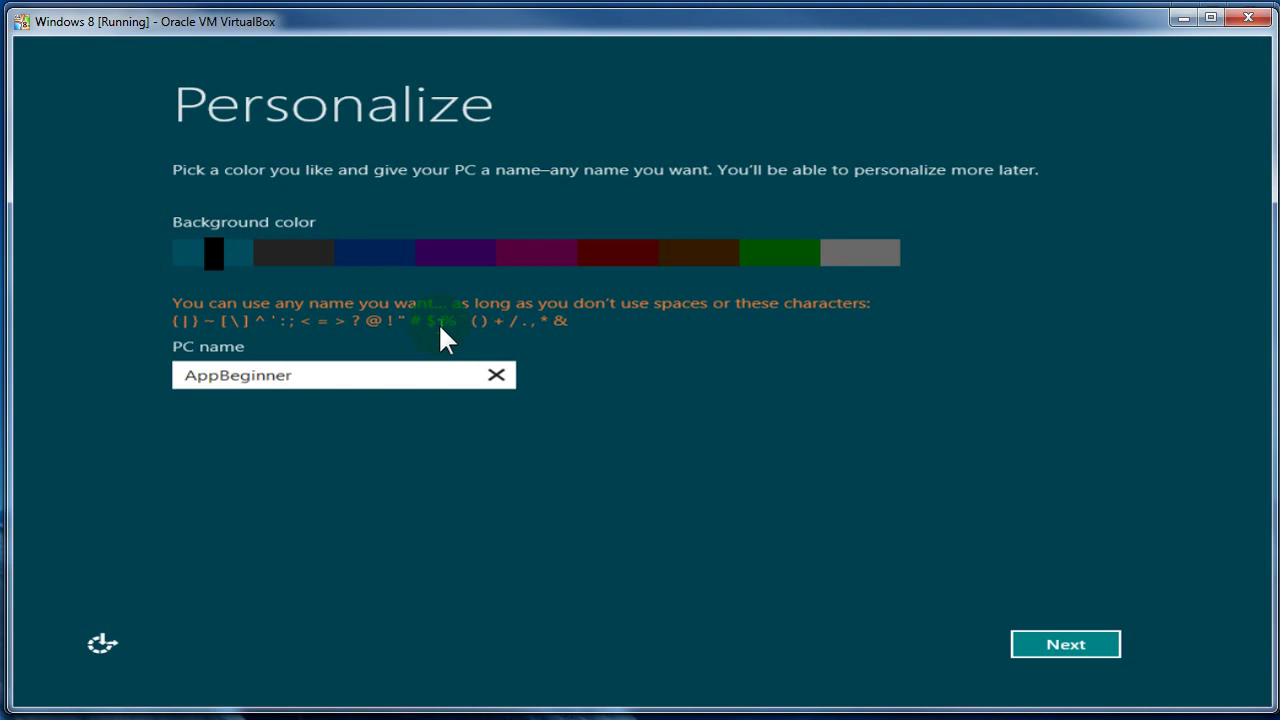
pyautogui.click(1065, 643)
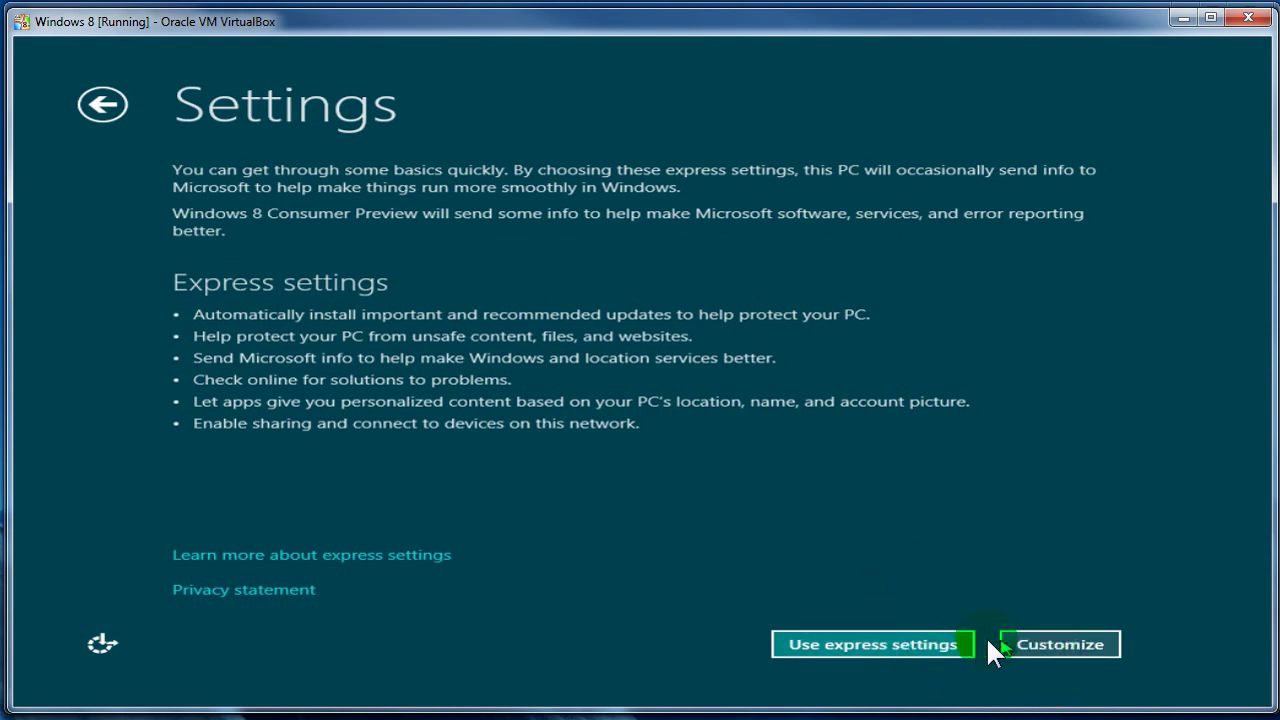
# - Accept the express settings, then enter the Microsoft account e-mail address, fixing its domain, and submit it
pyautogui.click(942, 641)
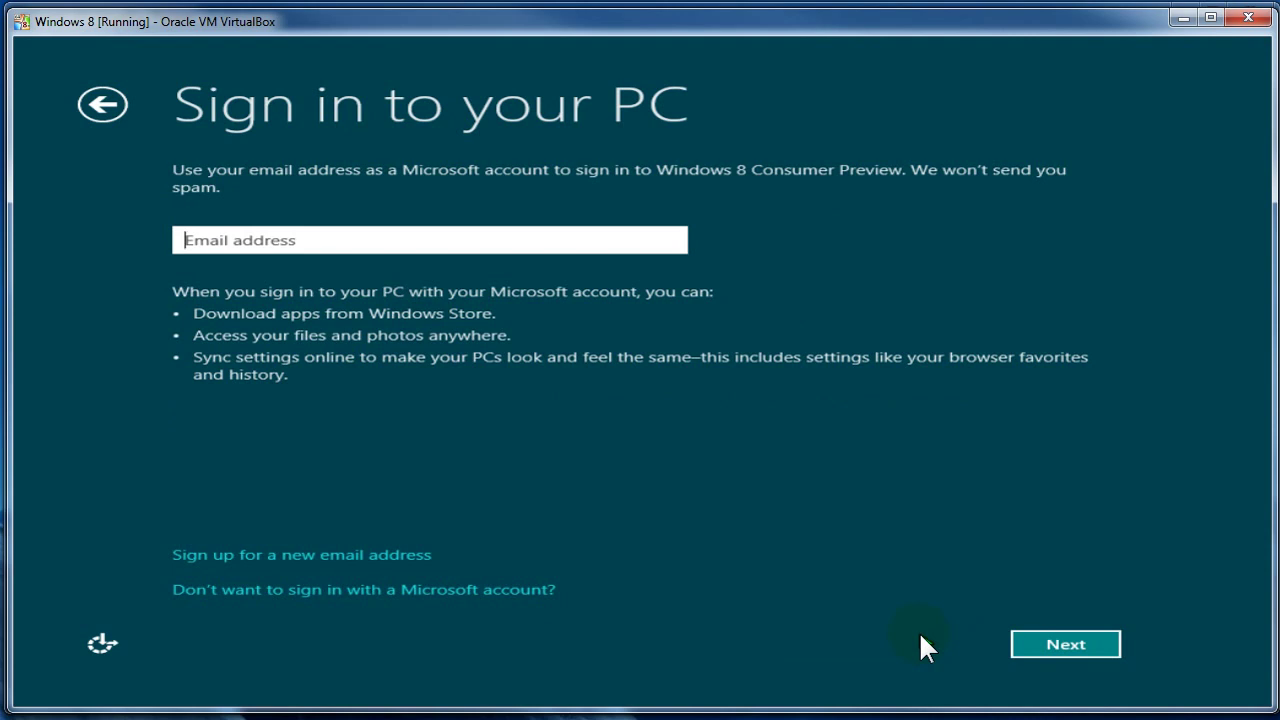
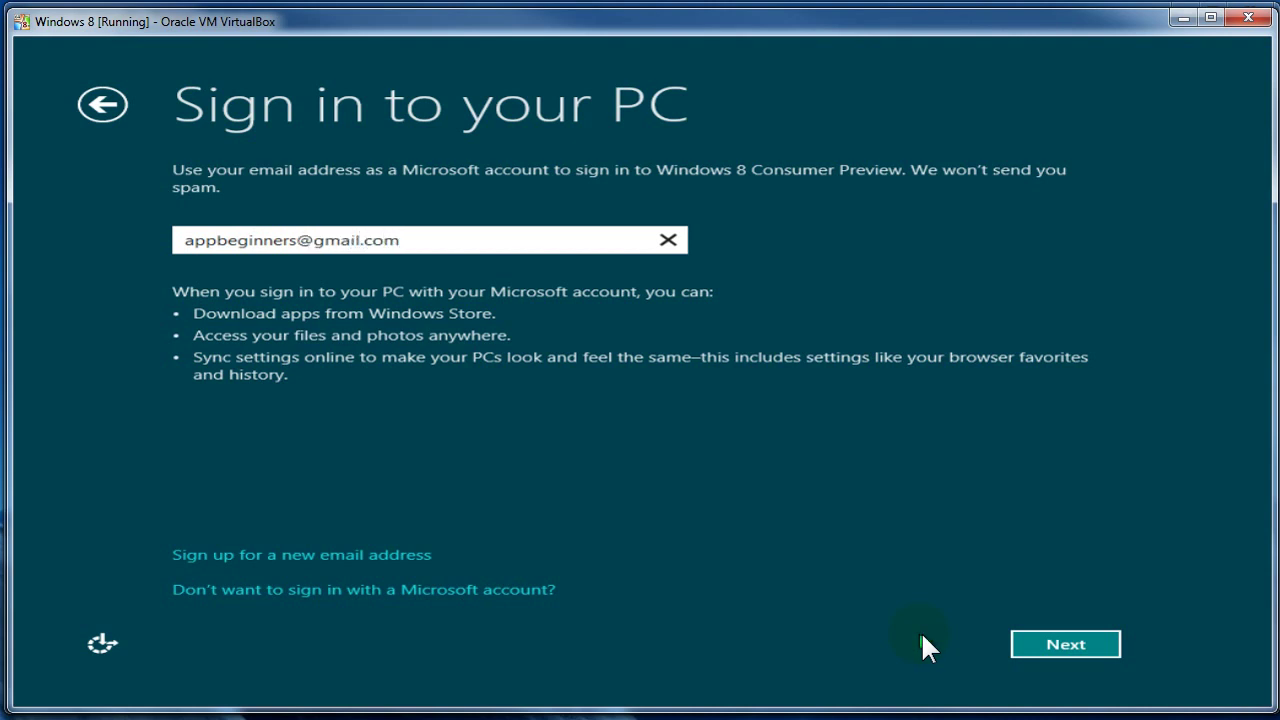
pyautogui.click(1072, 645)
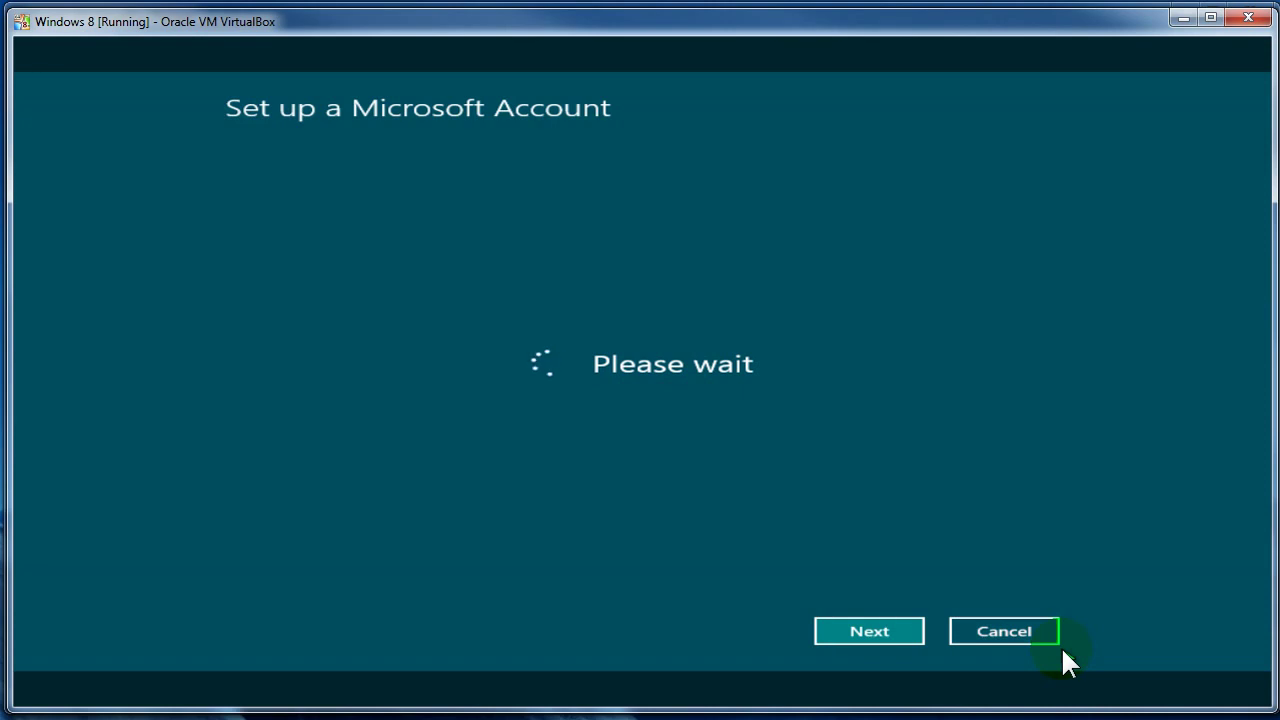
# - Start the account form with the first name, then back out to sign-in and return to the form
pyautogui.click(579, 260)
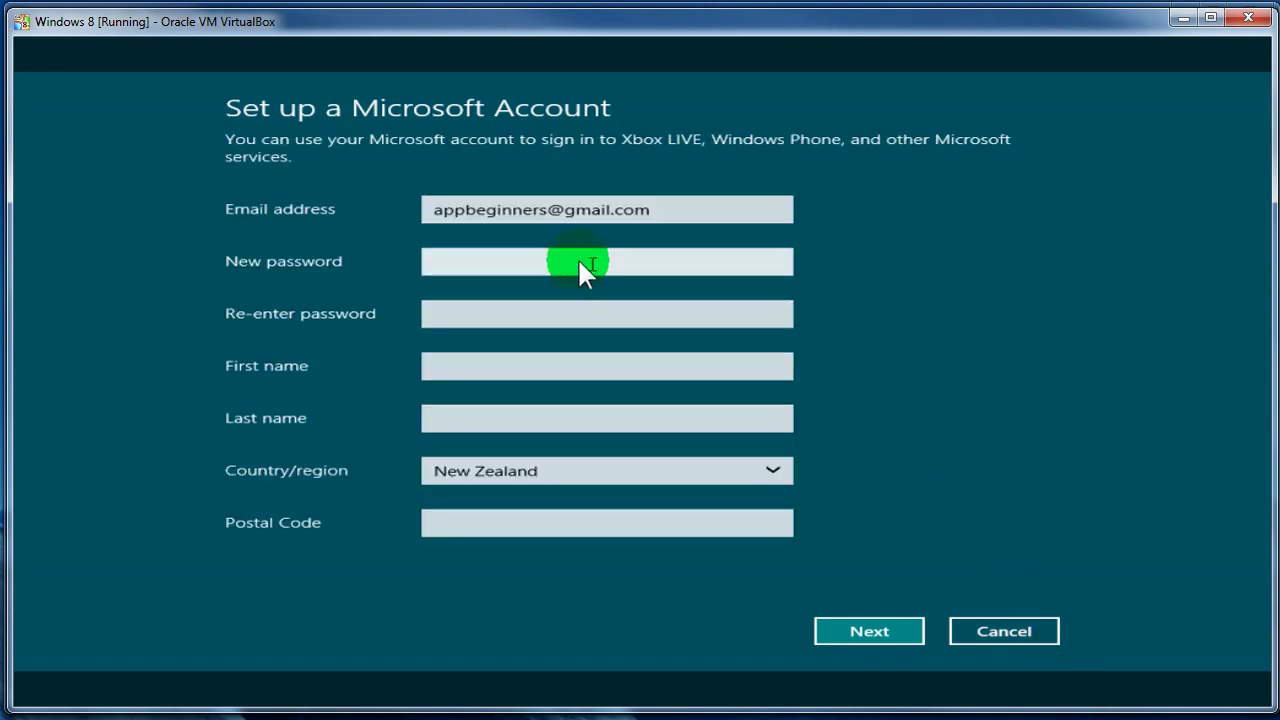
pyautogui.click(565, 262)
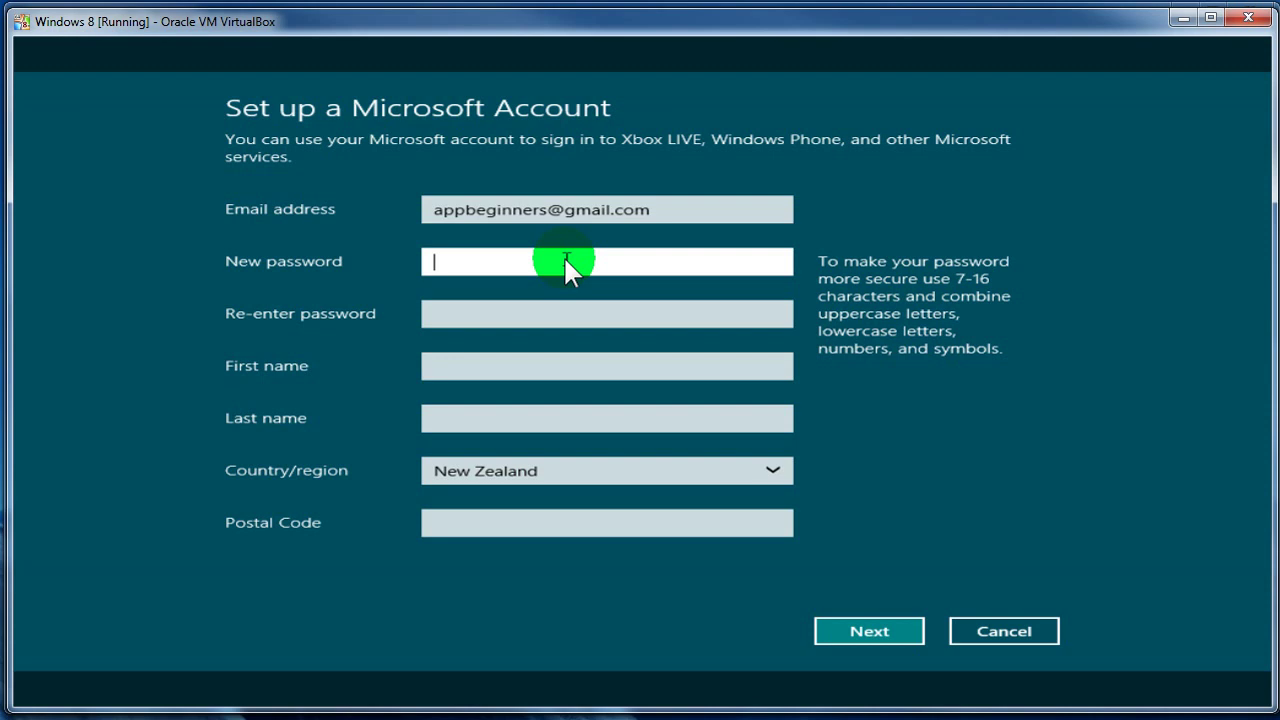
pyautogui.click(571, 318)
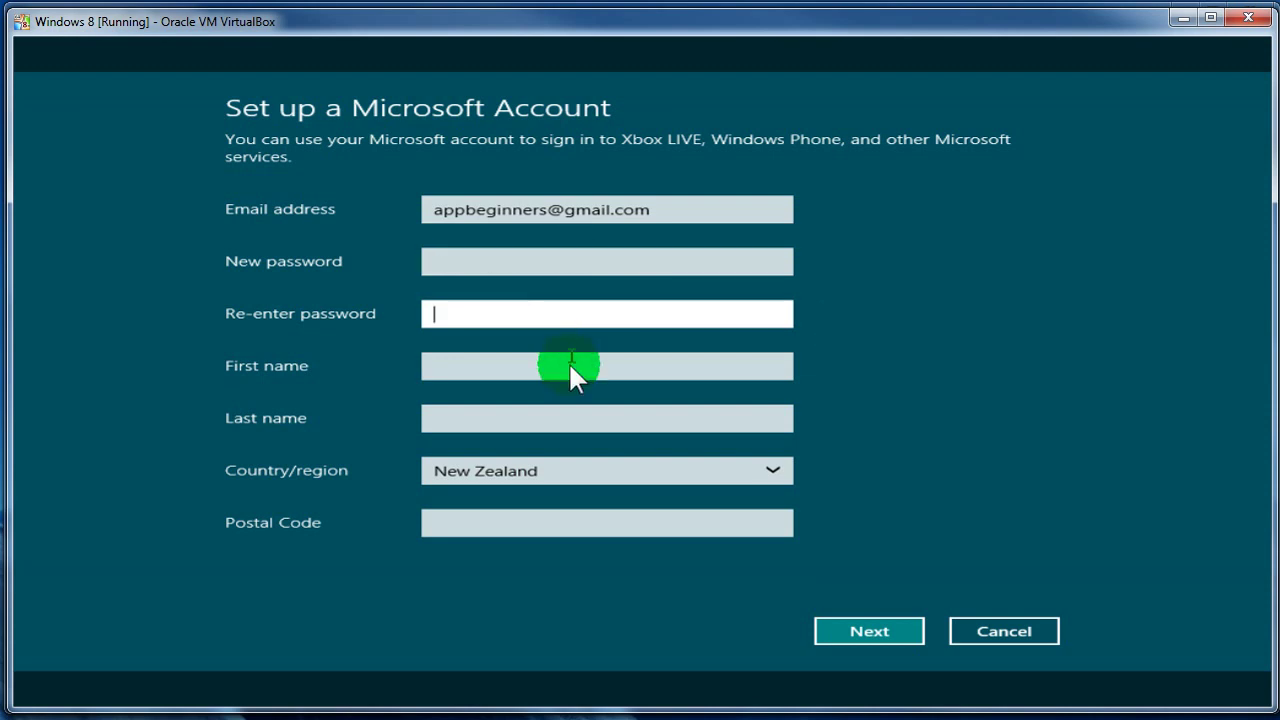
pyautogui.click(570, 371)
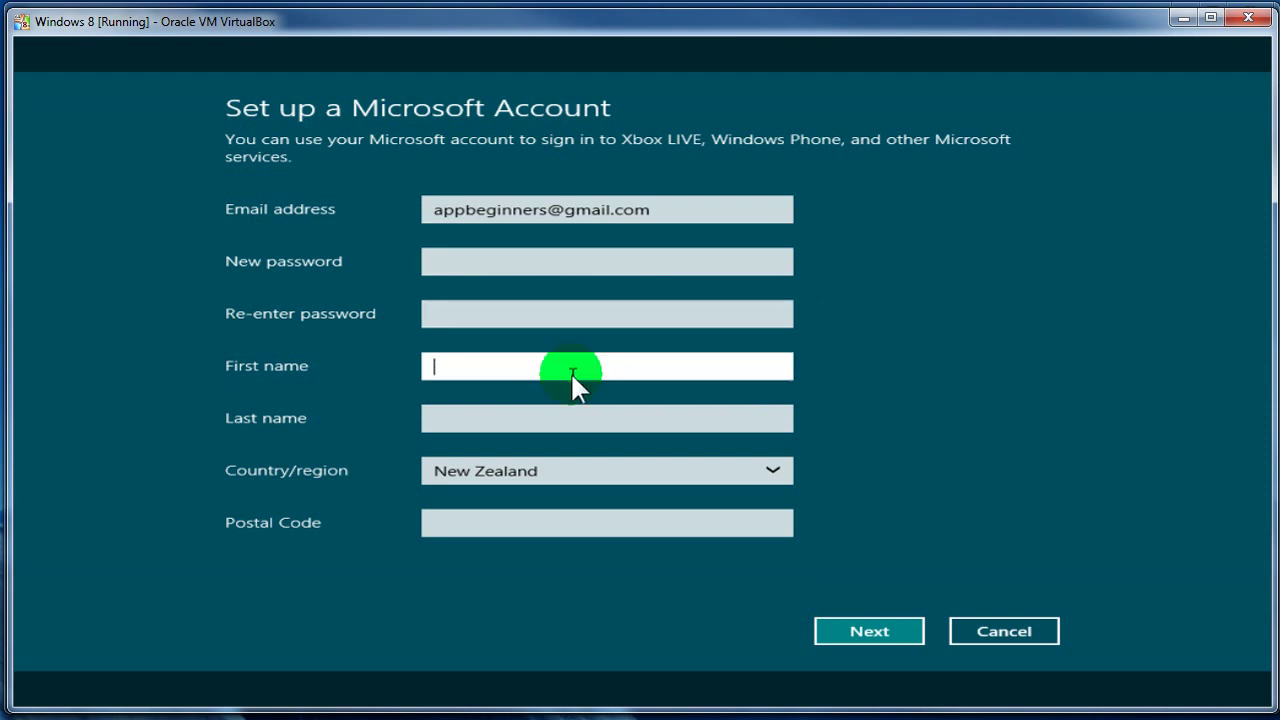
pyautogui.write('Jason')
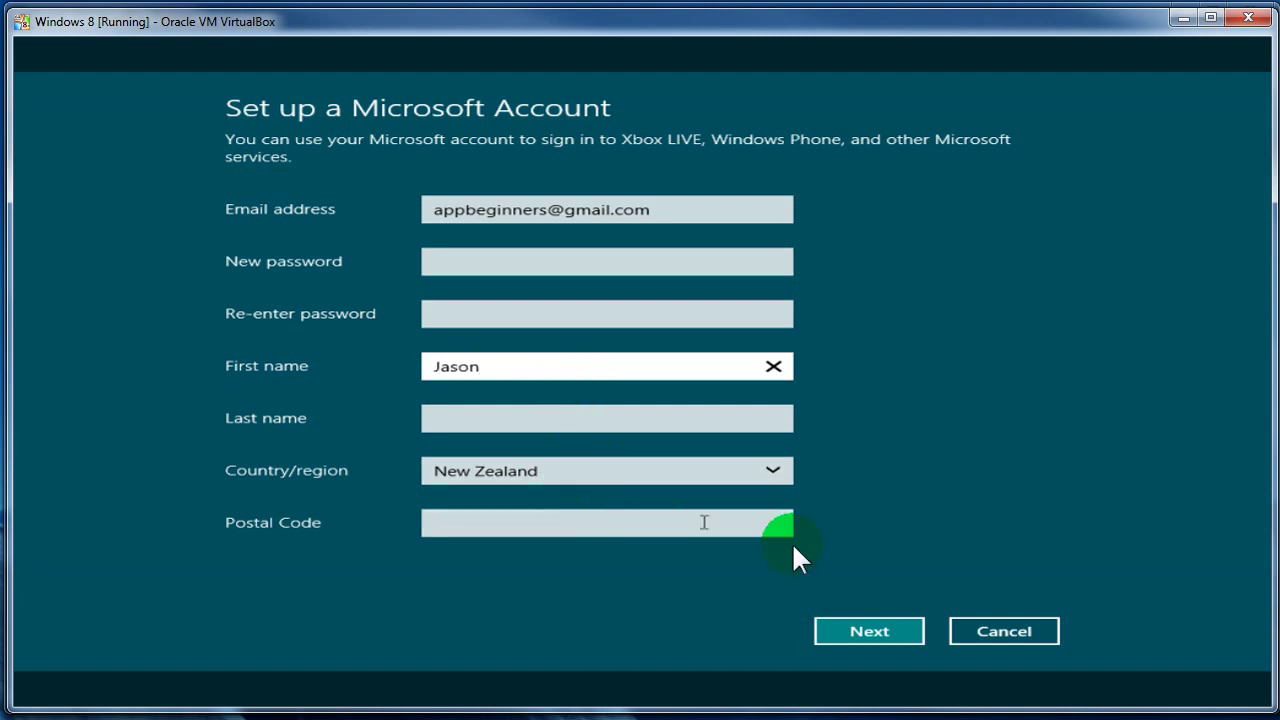
pyautogui.click(880, 636)
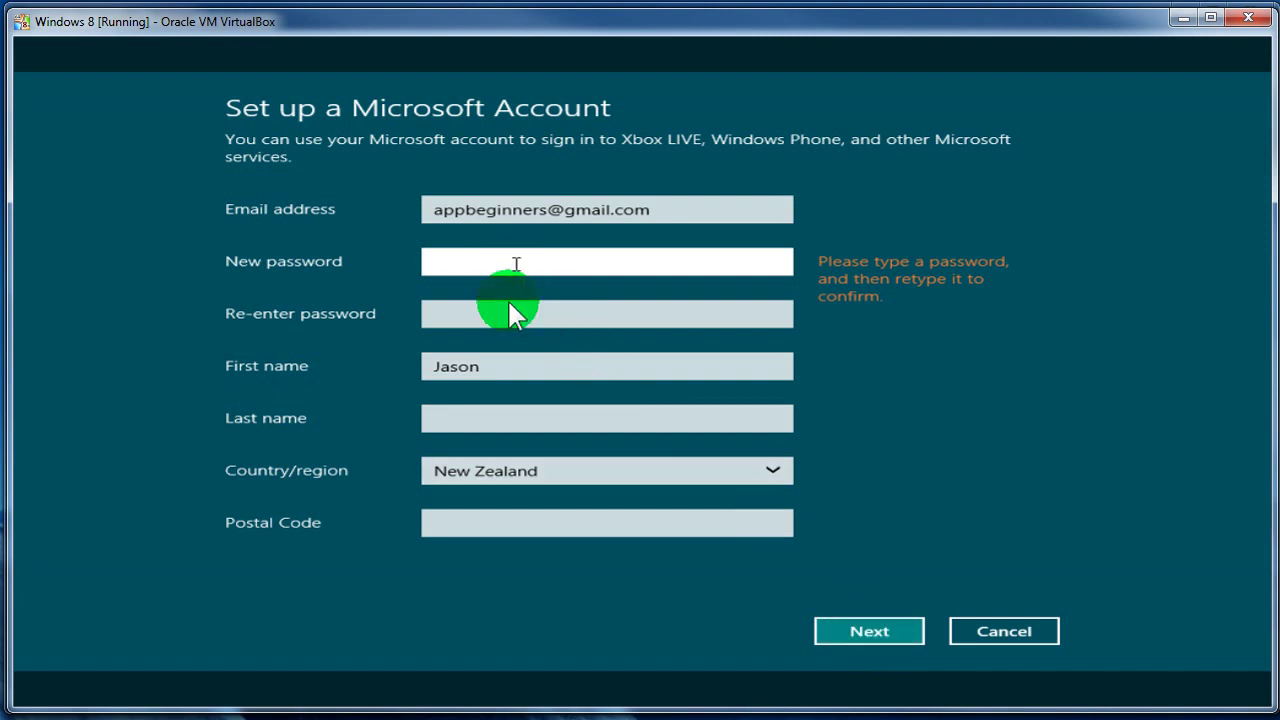
pyautogui.moveTo(514, 366); pyautogui.dragTo(400, 358)
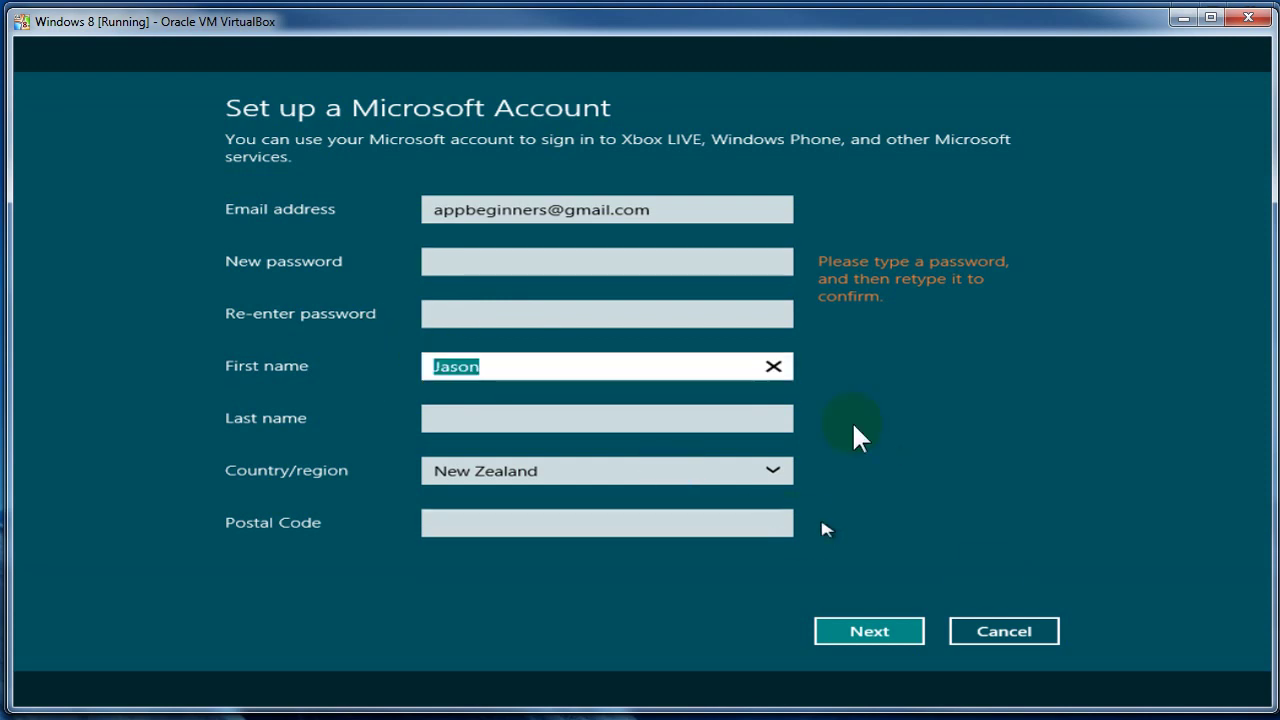
pyautogui.click(1016, 640)
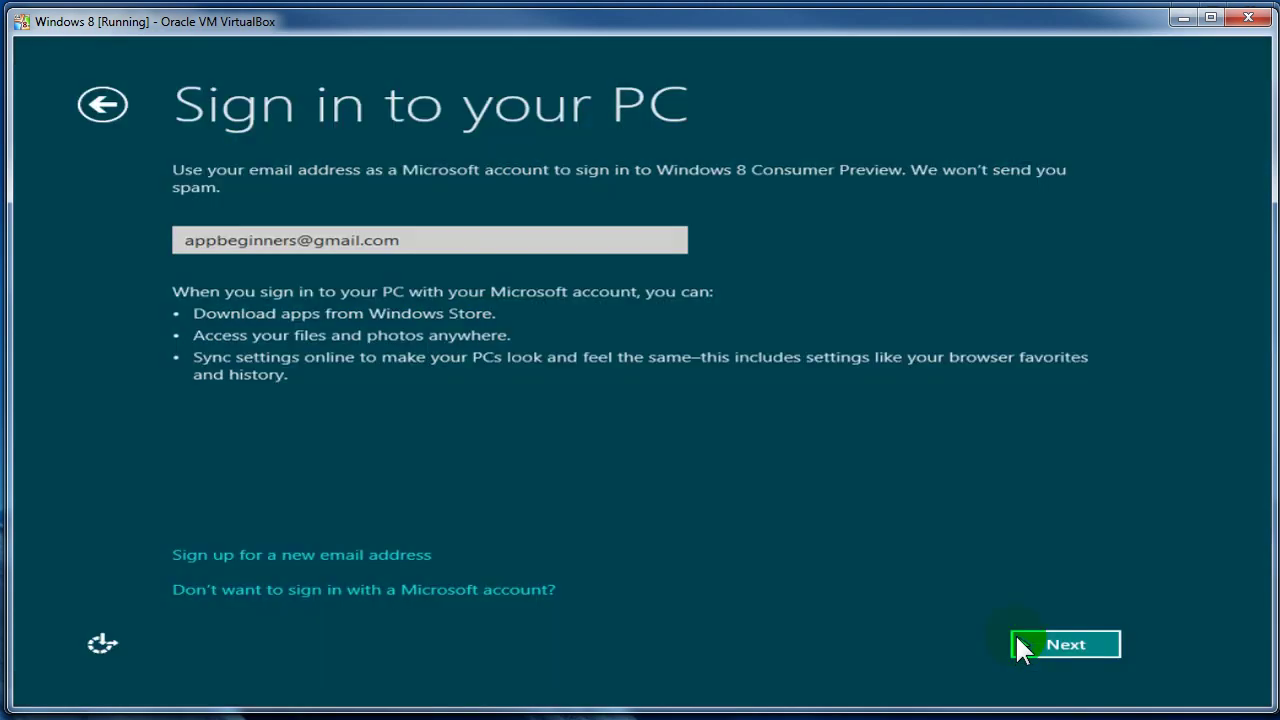
pyautogui.click(1066, 644)
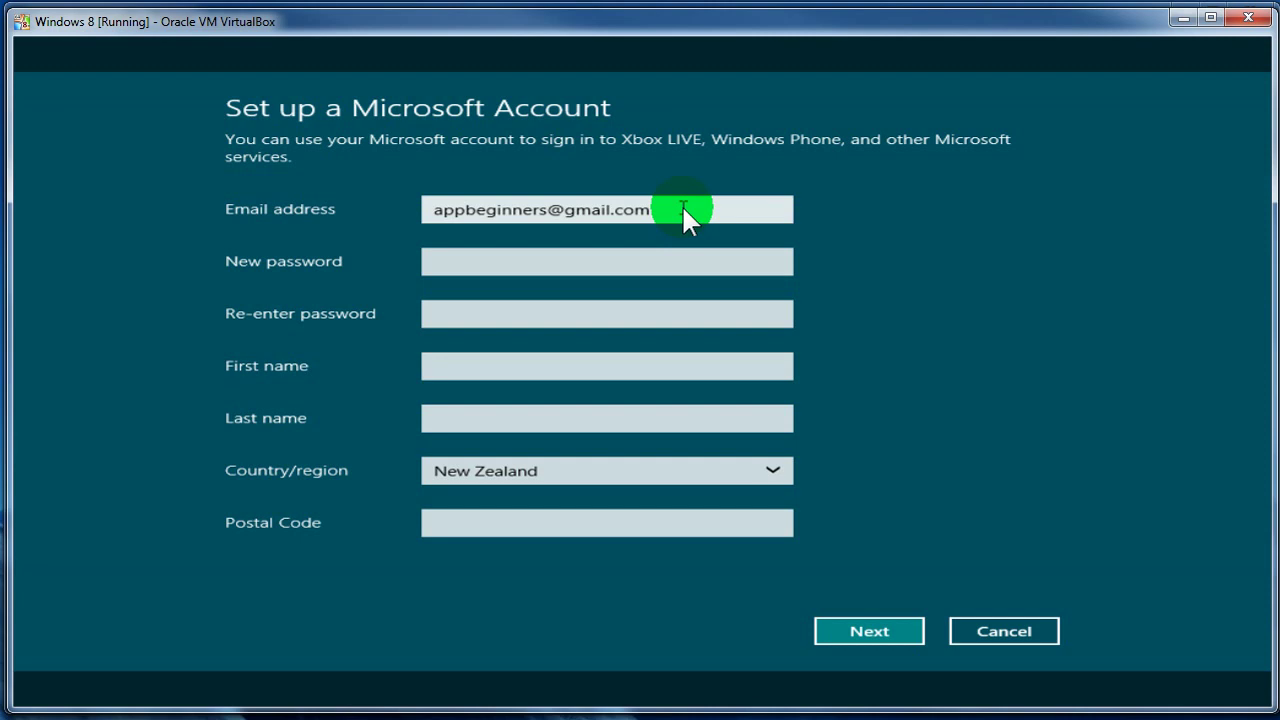
# - Enter a new account password and a matching confirmation, retyping both until they agree
pyautogui.click(701, 264)
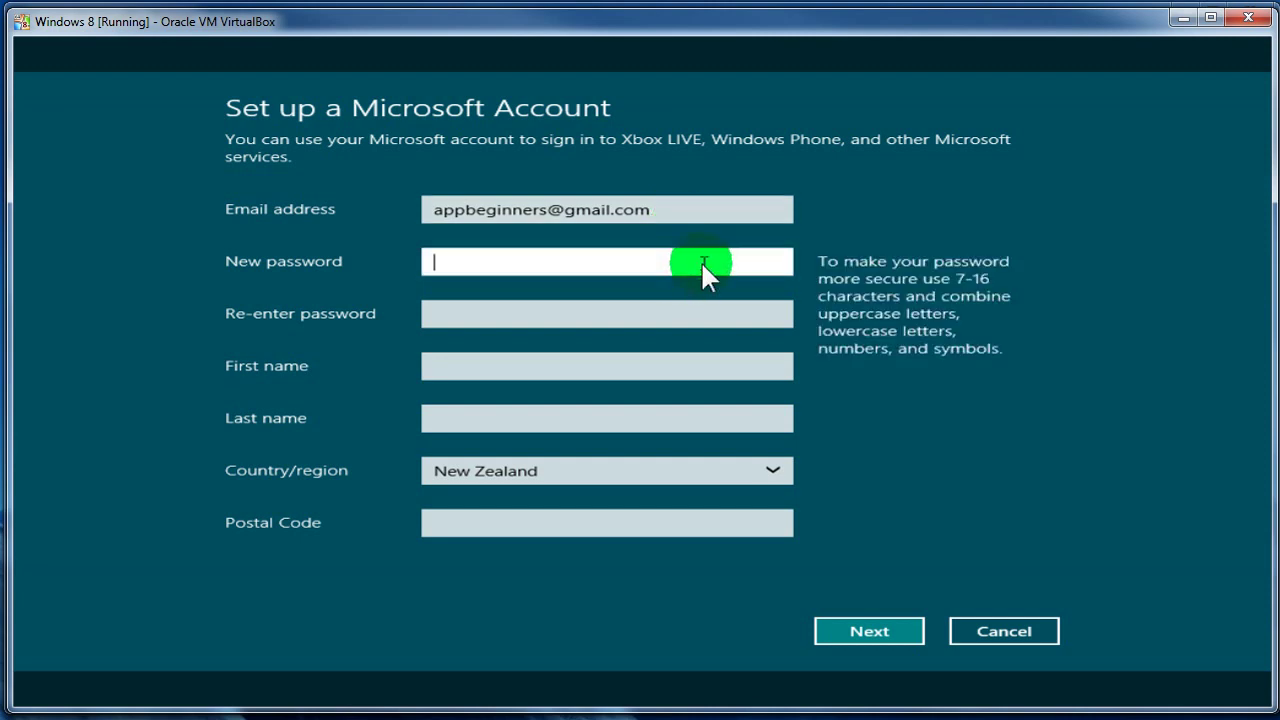
pyautogui.write('••••••••••••')
pyautogui.press('Tab')
pyautogui.write('••••••••••••')
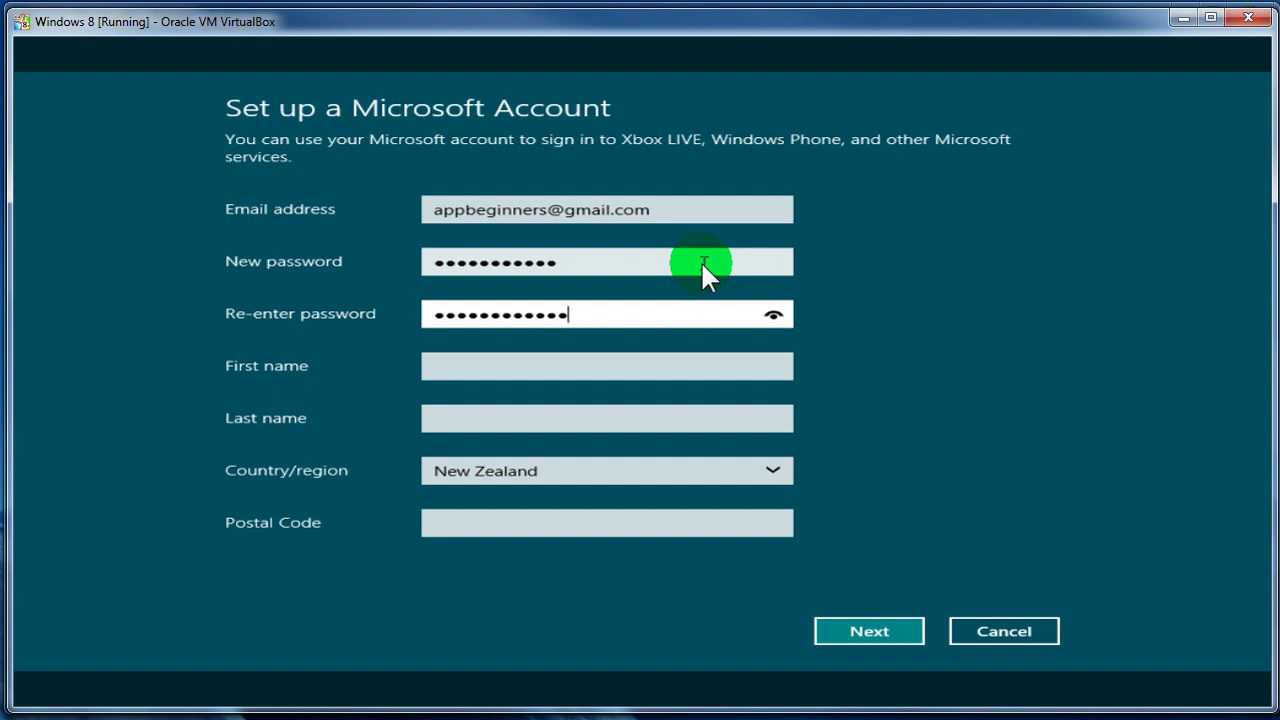
pyautogui.press('Tab')
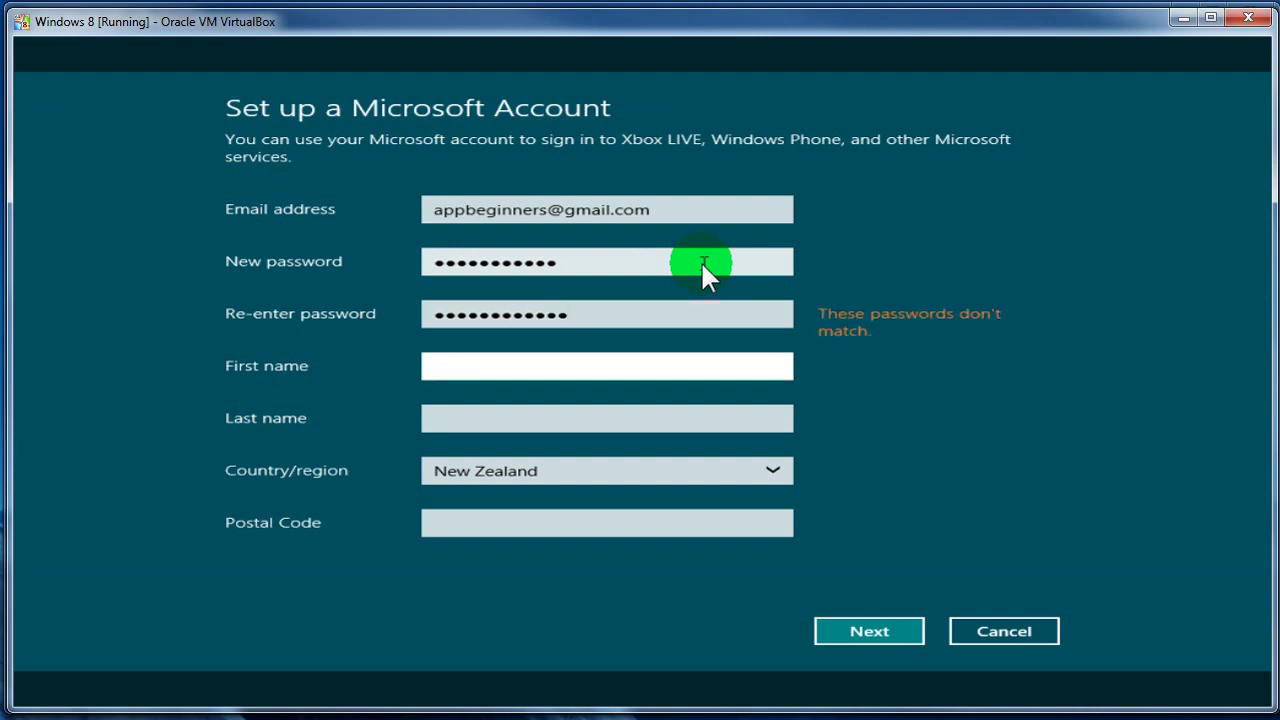
pyautogui.moveTo(623, 315); pyautogui.dragTo(434, 307)
pyautogui.write('********')
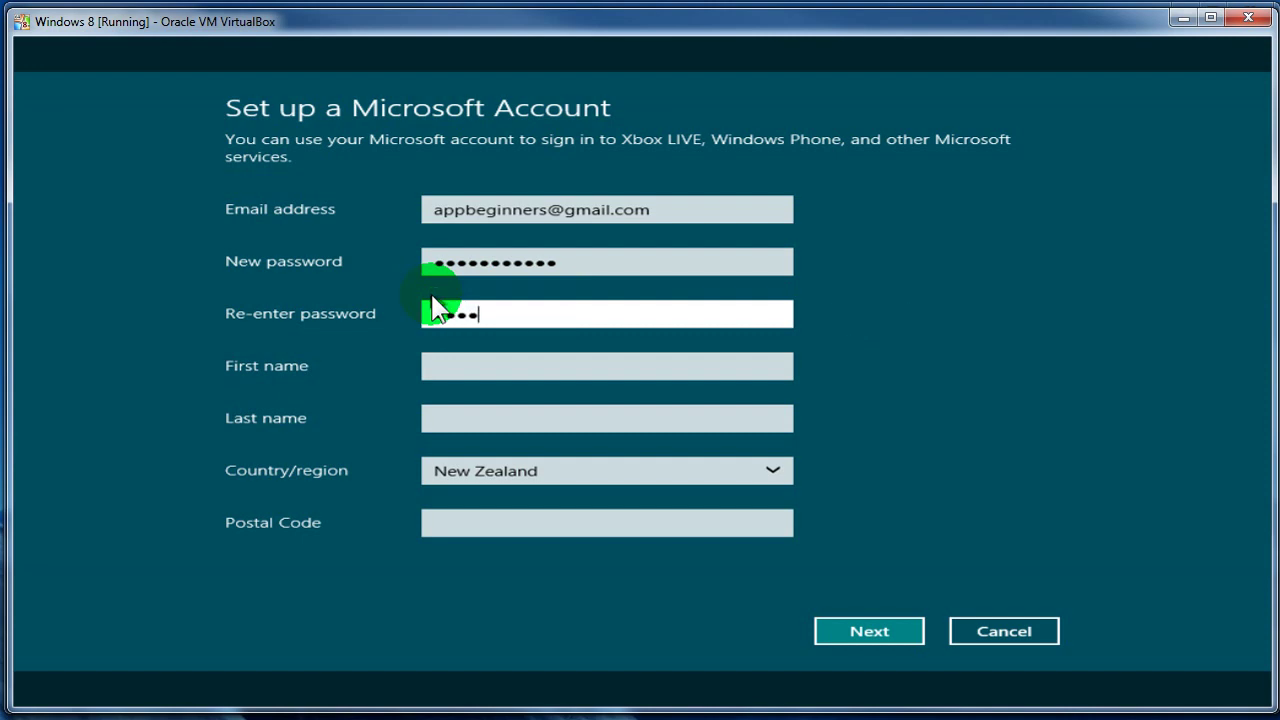
pyautogui.write('****')
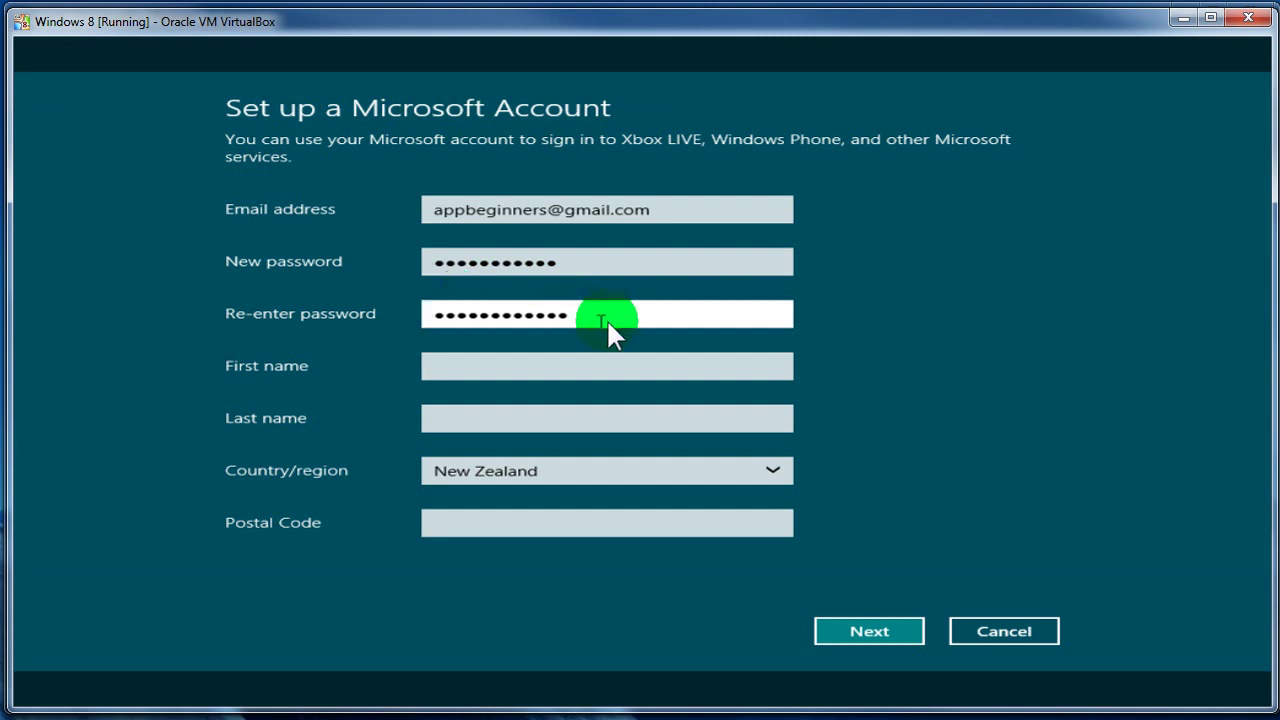
pyautogui.click(610, 264)
pyautogui.doubleClick(457, 258)
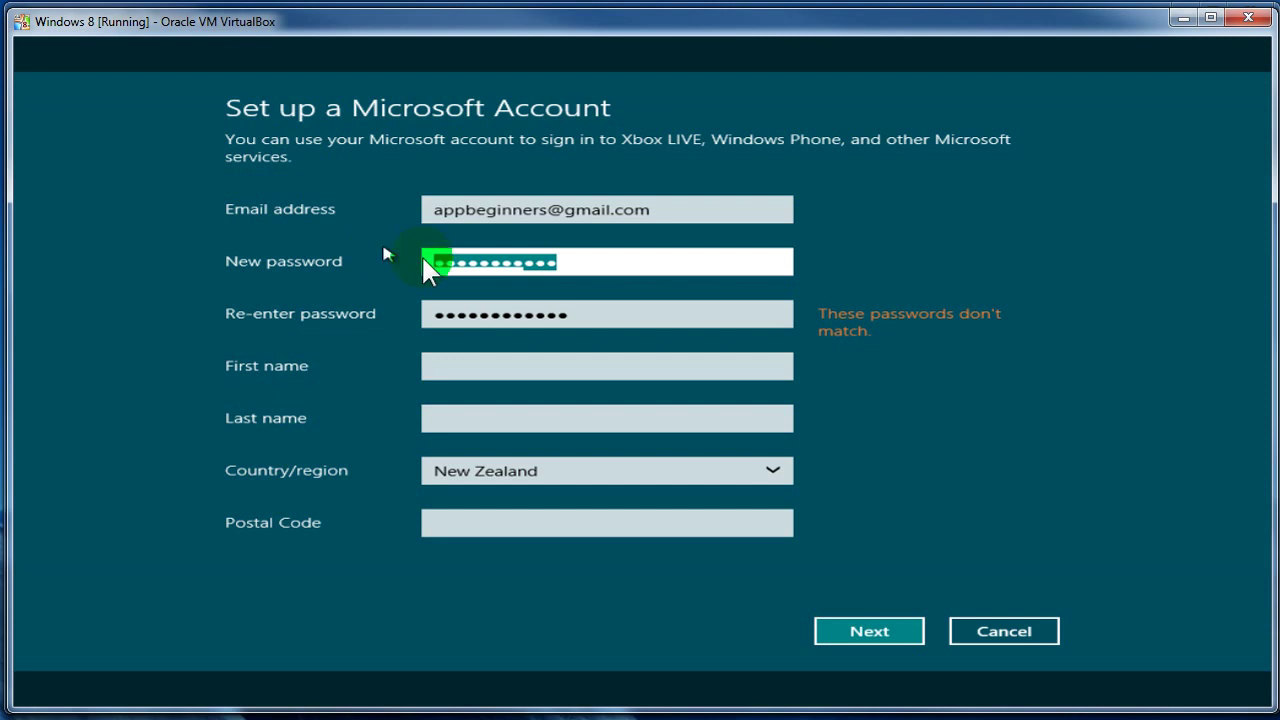
pyautogui.moveTo(566, 265); pyautogui.dragTo(438, 262)
pyautogui.press('BackSpace')
pyautogui.write('••••••••••••••')
# - Fill in the first name, last name and postal code, then submit the account form
pyautogui.click(524, 372)
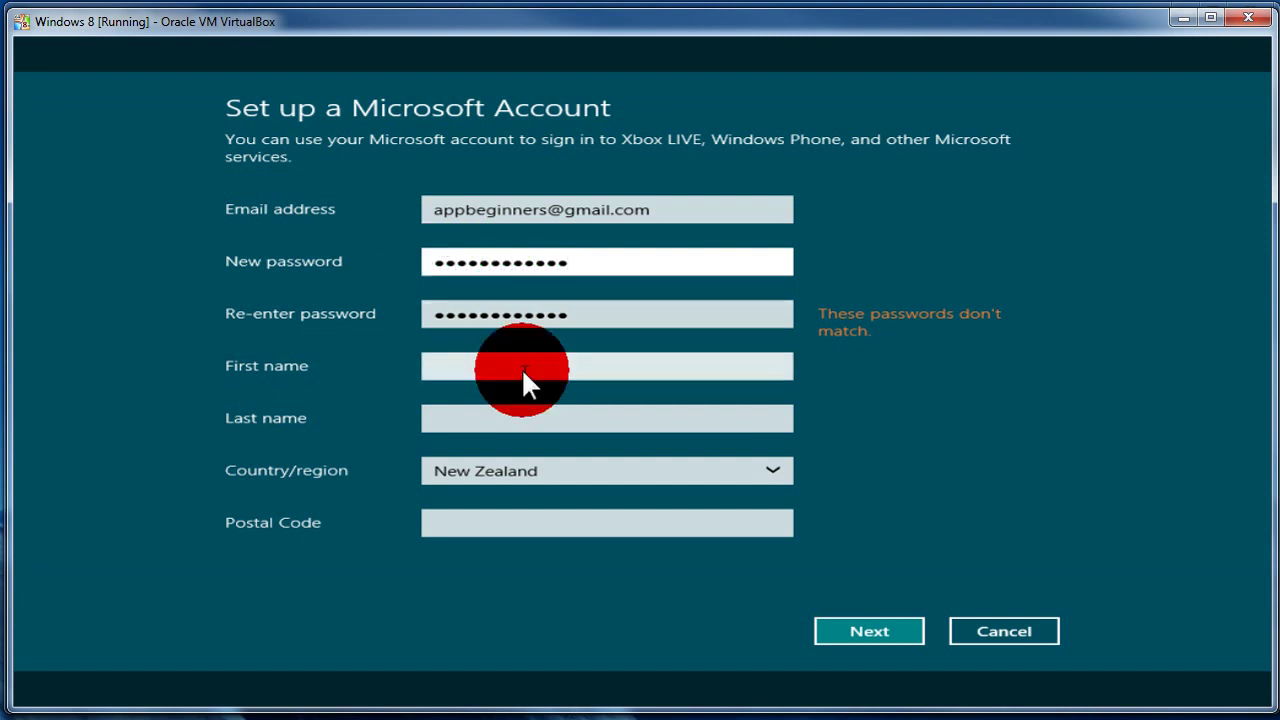
pyautogui.write('Jason')
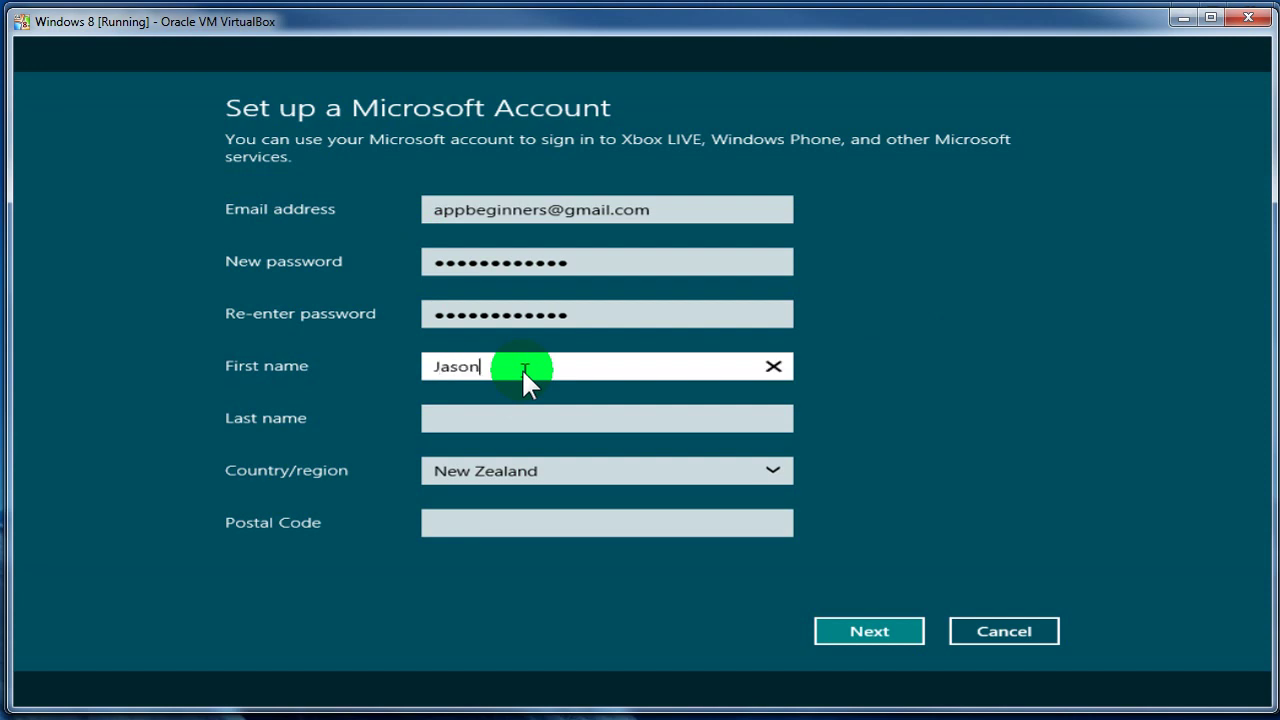
pyautogui.press('Tab')
pyautogui.write('M')
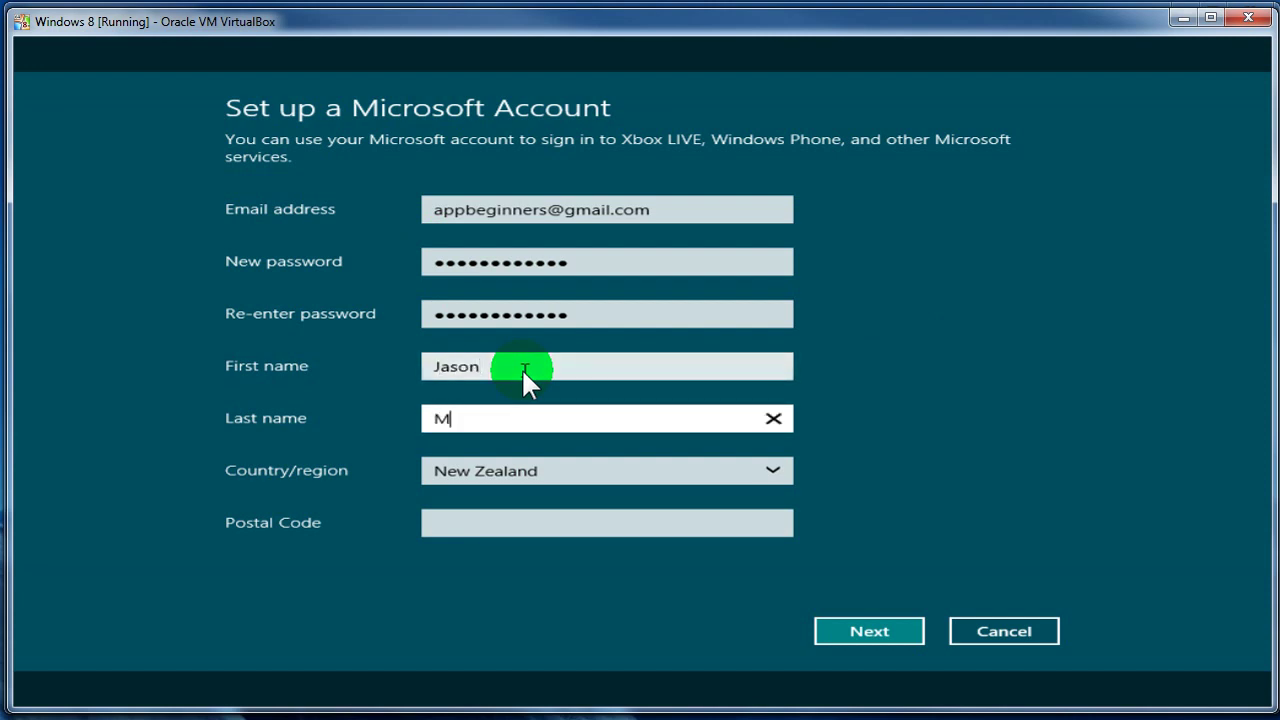
pyautogui.click(883, 628)
pyautogui.click(703, 518)
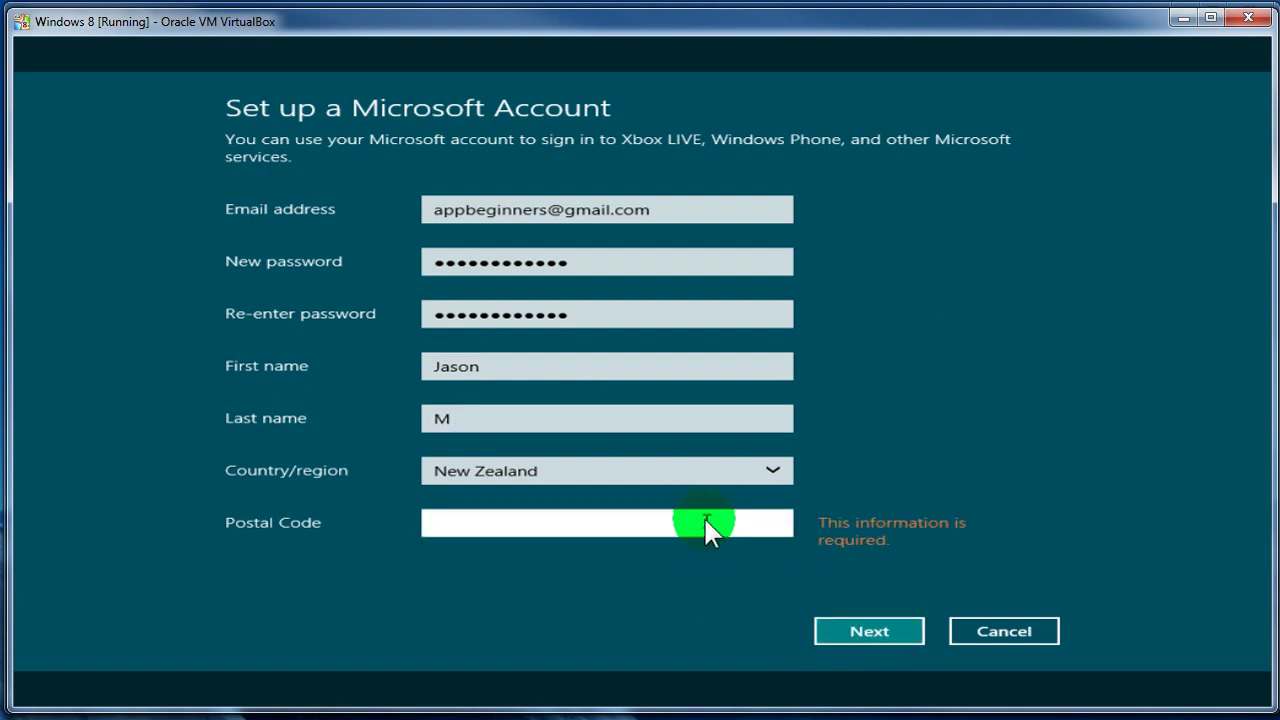
pyautogui.write('79')
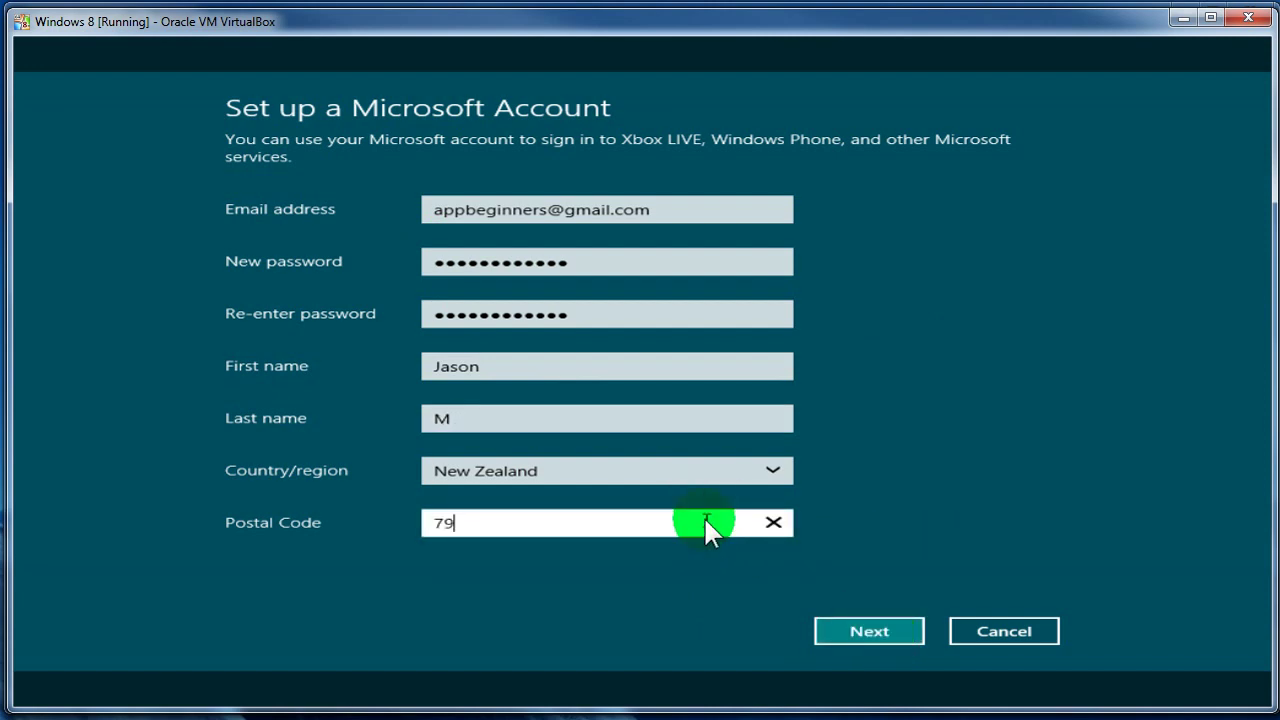
pyautogui.write('05')
pyautogui.click(888, 640)
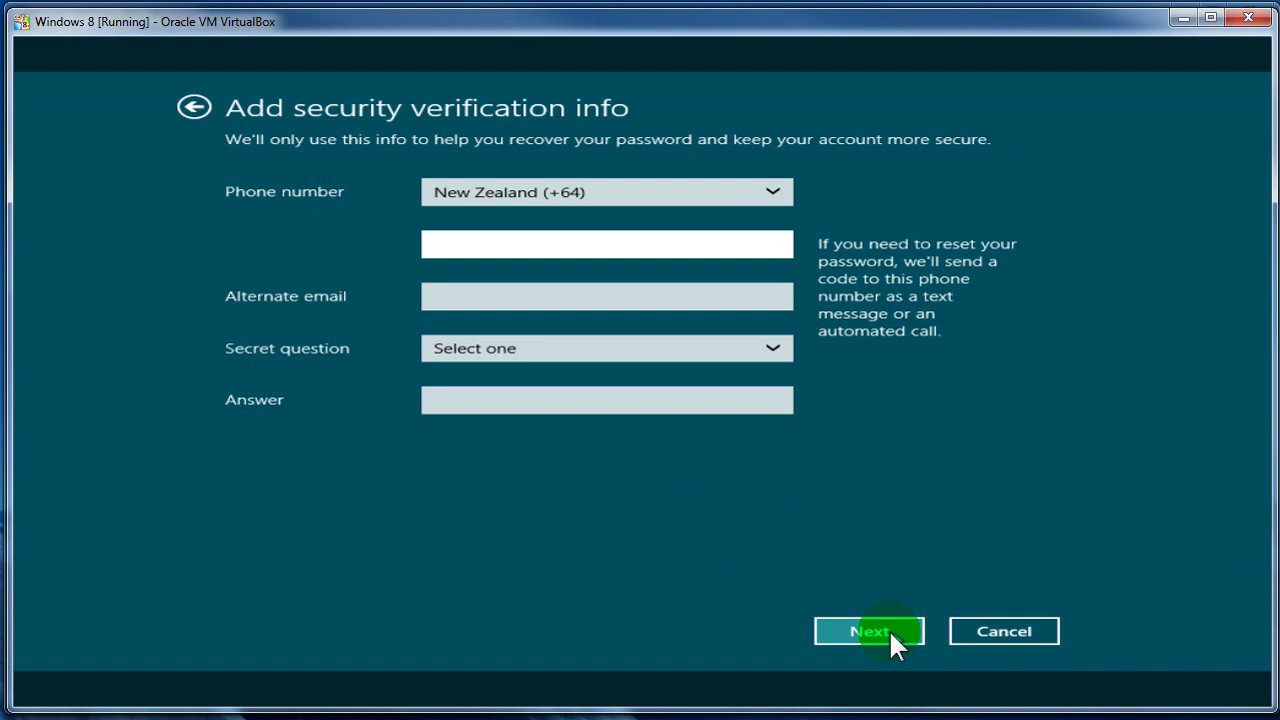
# - Choose 'Name of first pet' as the secret question and type the secret answer
pyautogui.click(675, 352)
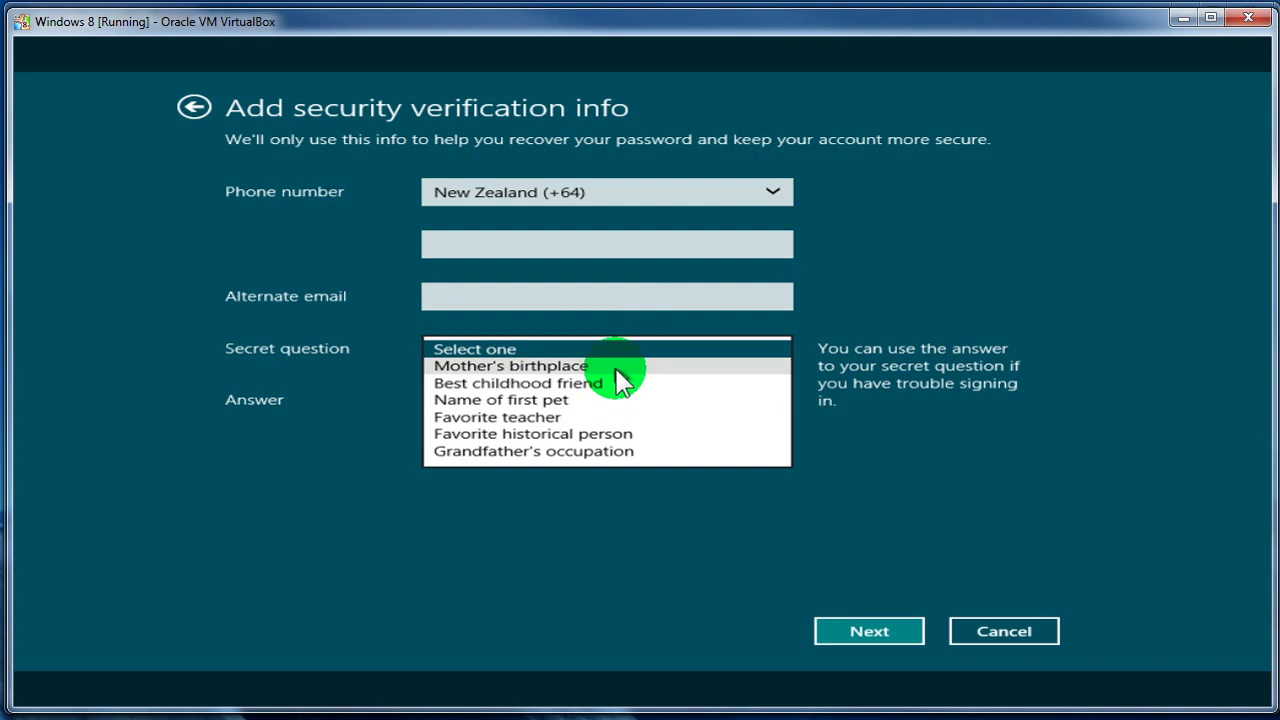
pyautogui.click(613, 402)
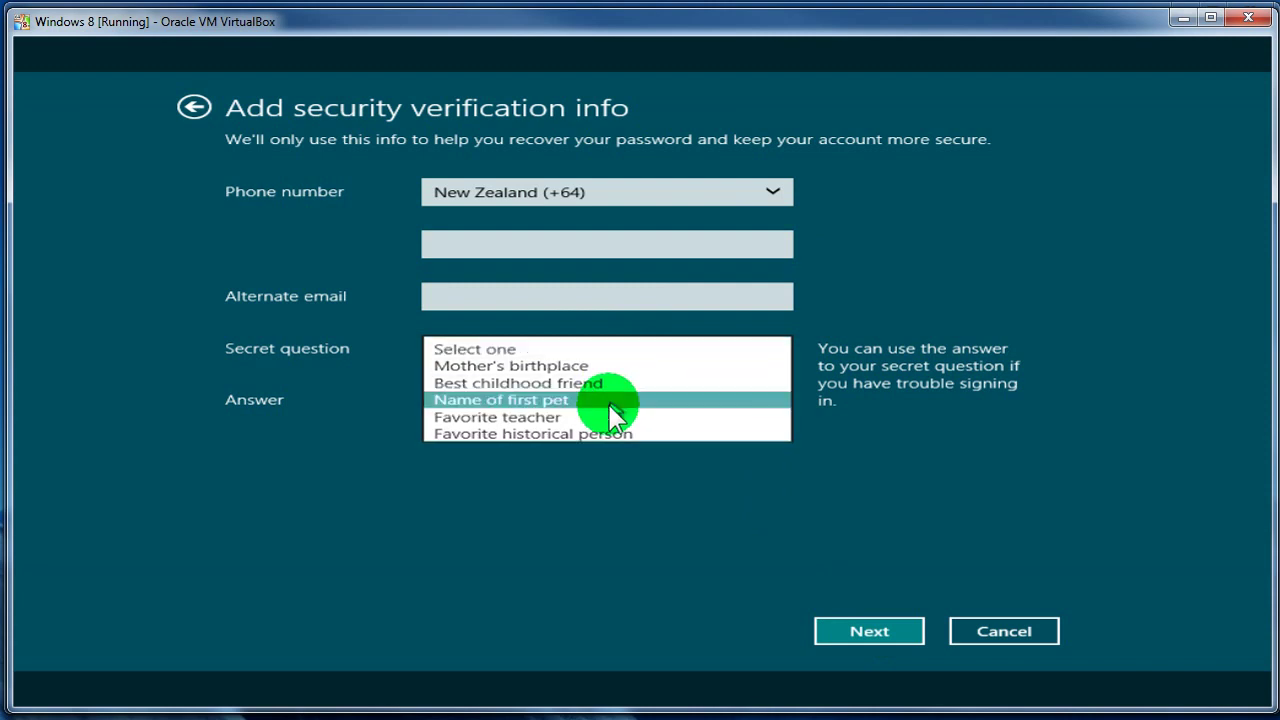
pyautogui.click(606, 404)
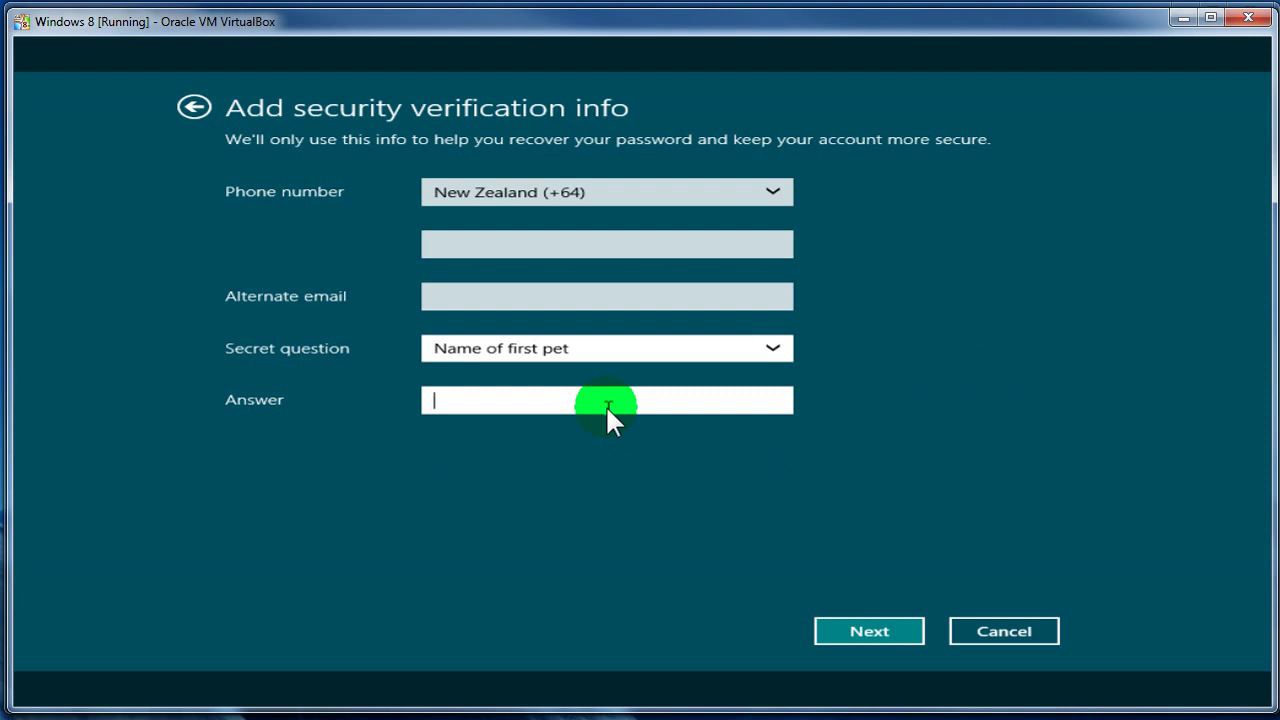
# - Keep New Zealand (+64) as the country code and enter the phone number
pyautogui.click(876, 632)
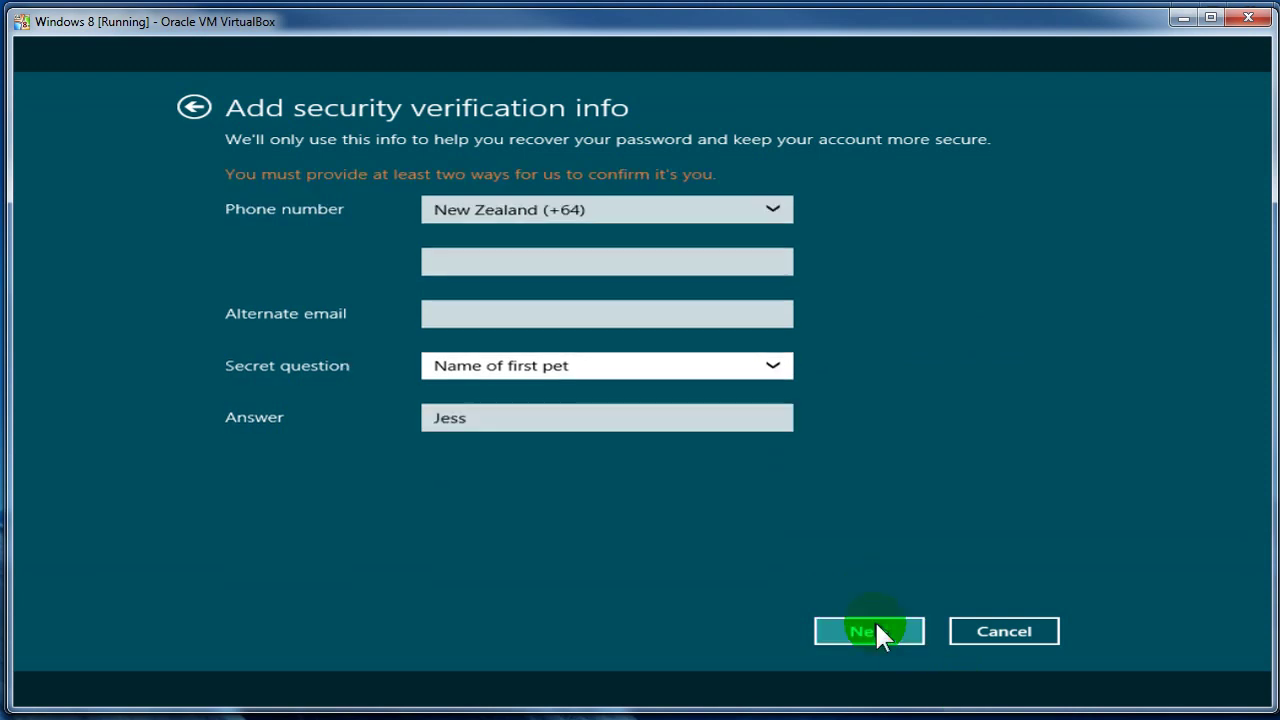
pyautogui.click(541, 258)
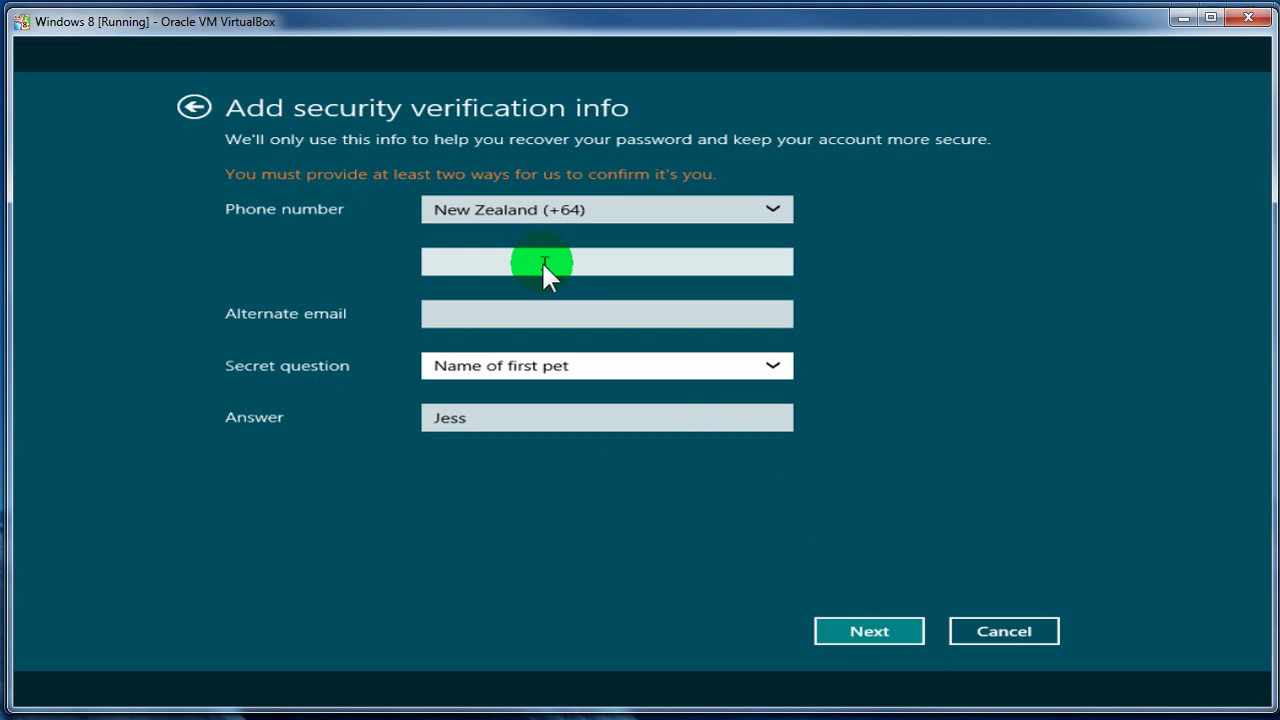
pyautogui.click(537, 212)
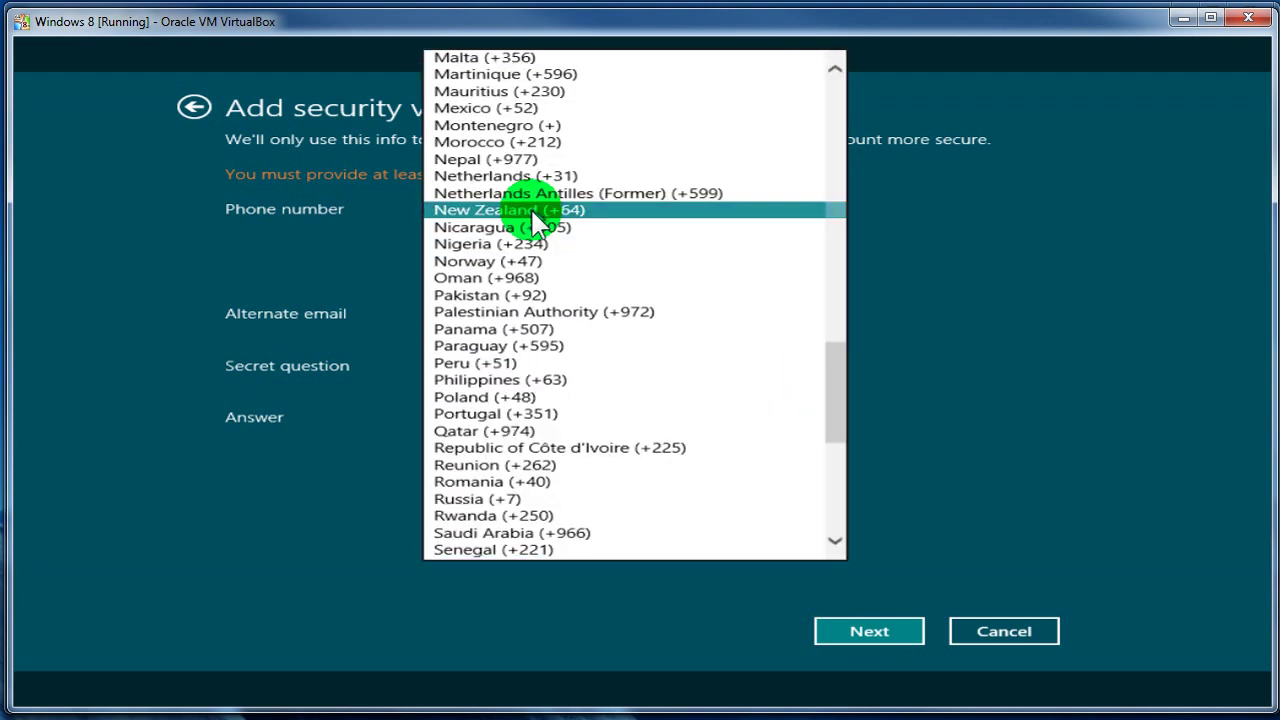
pyautogui.click(534, 211)
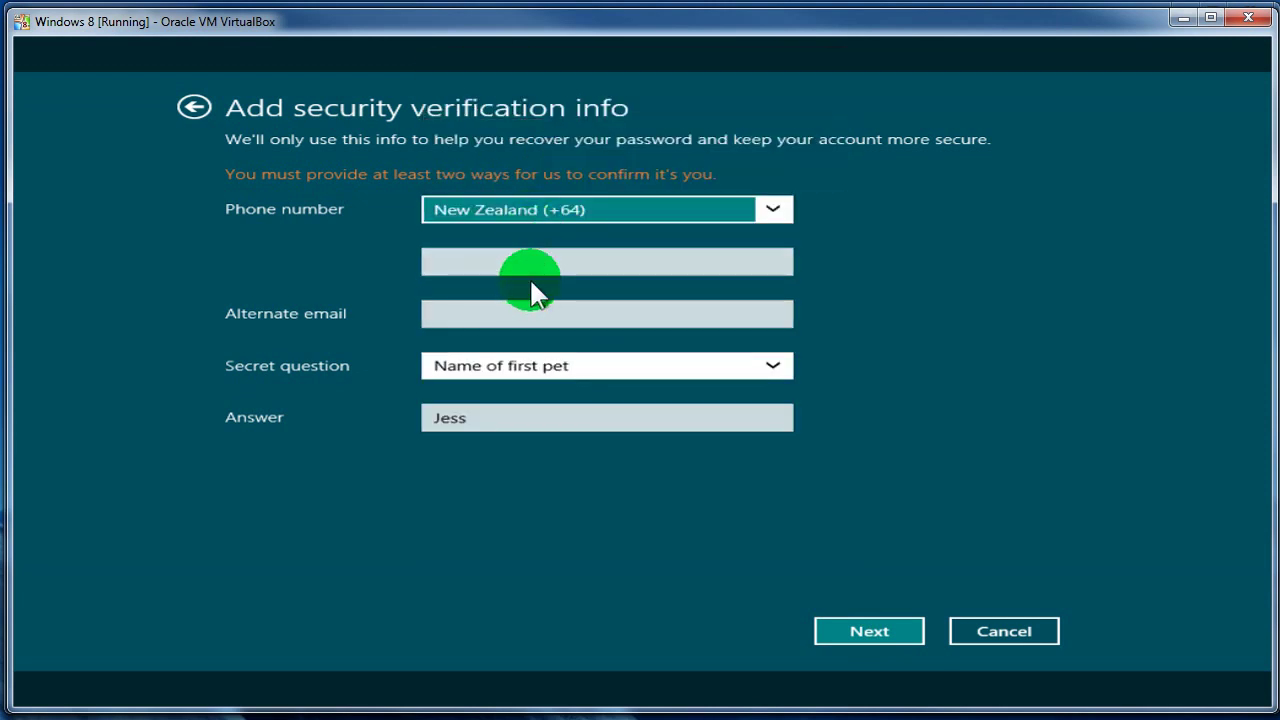
pyautogui.click(524, 260)
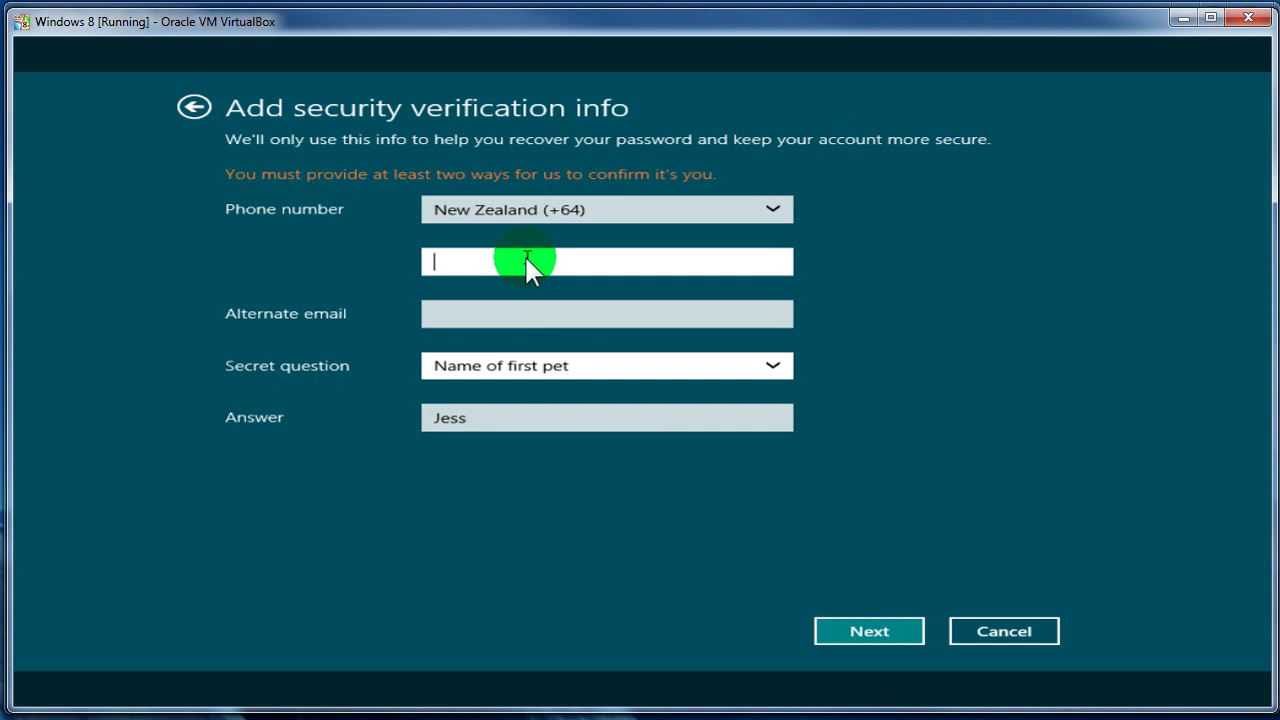
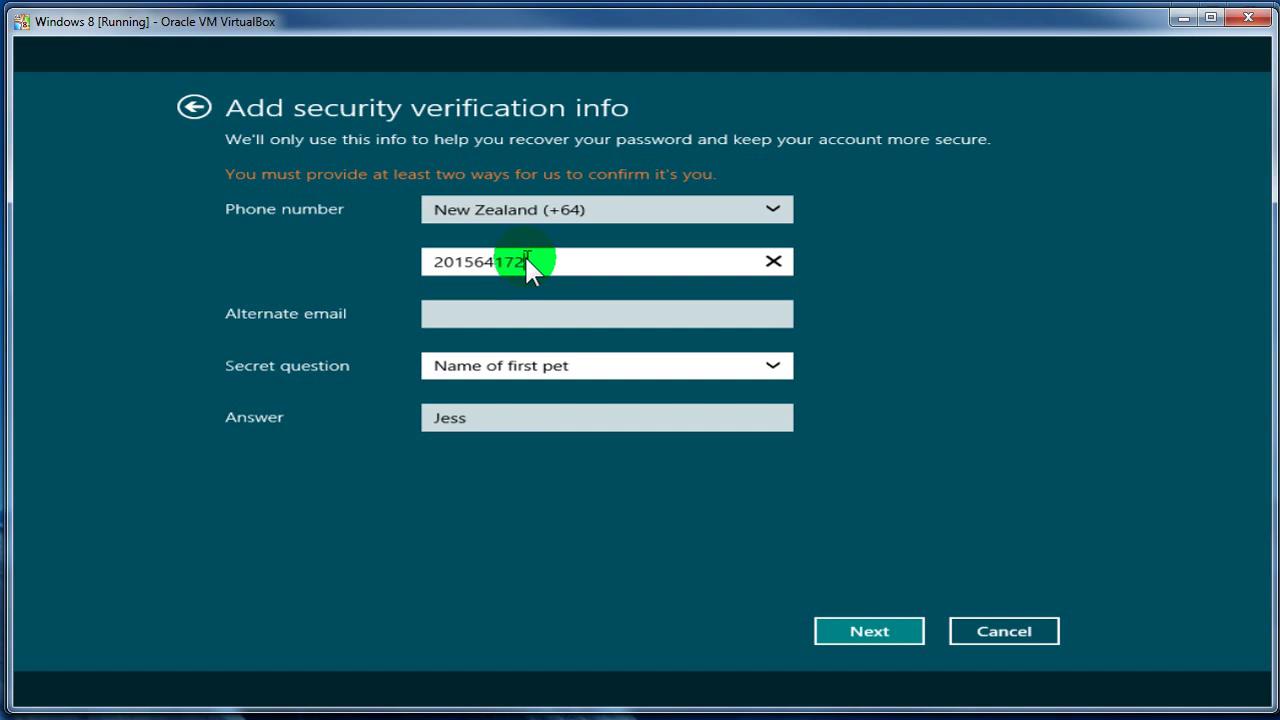
# - Add the alternate e-mail, resubmit, and keep 'Name of first pet' while returning to the answer
pyautogui.press('Tab')
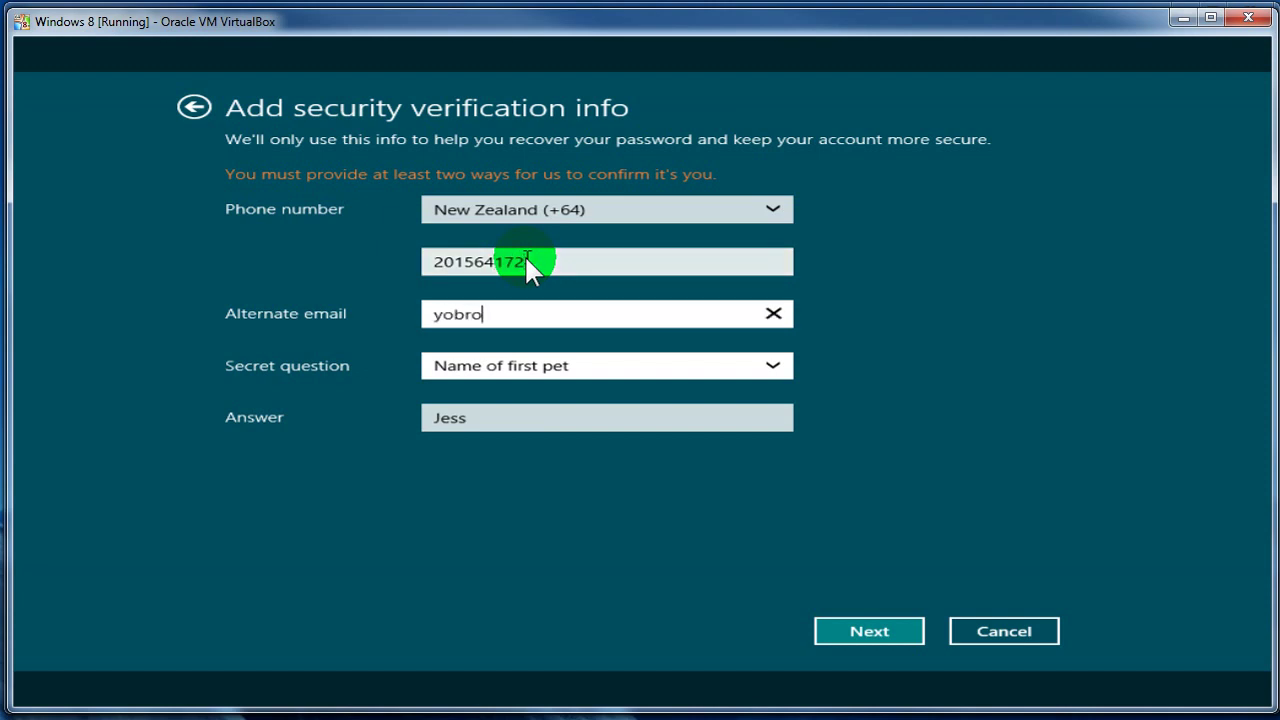
pyautogui.click(898, 630)
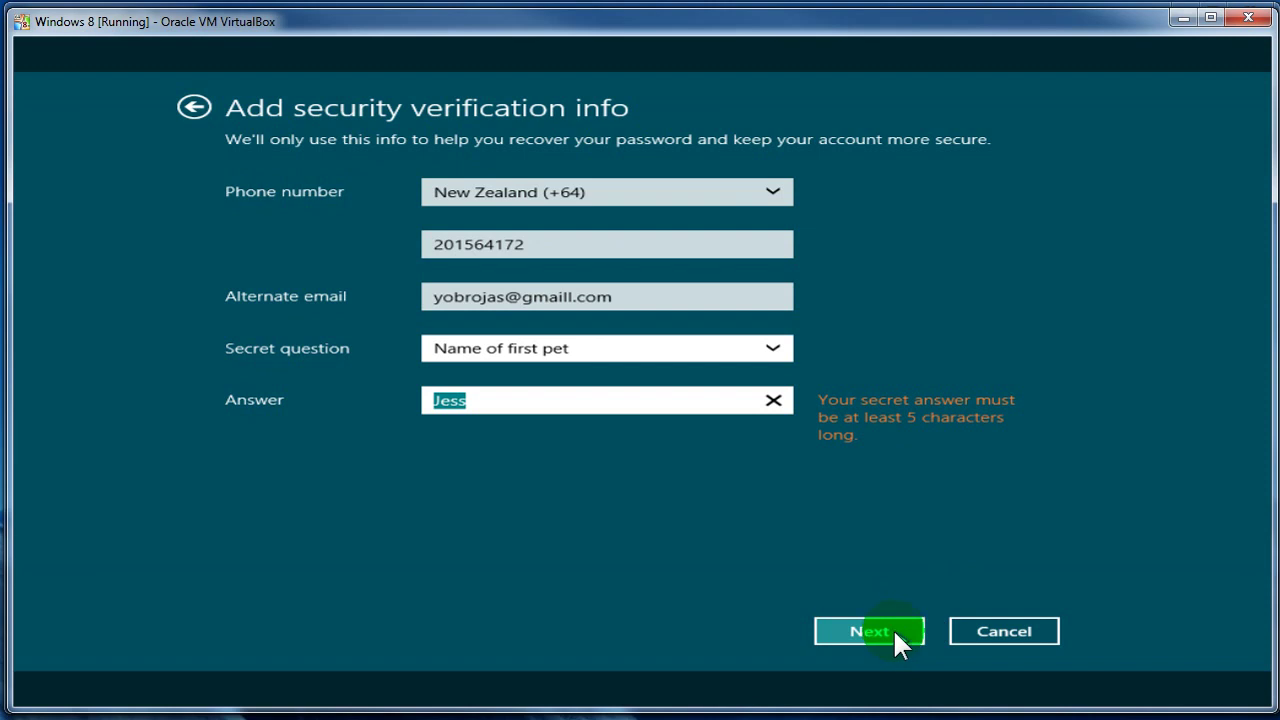
pyautogui.click(508, 352)
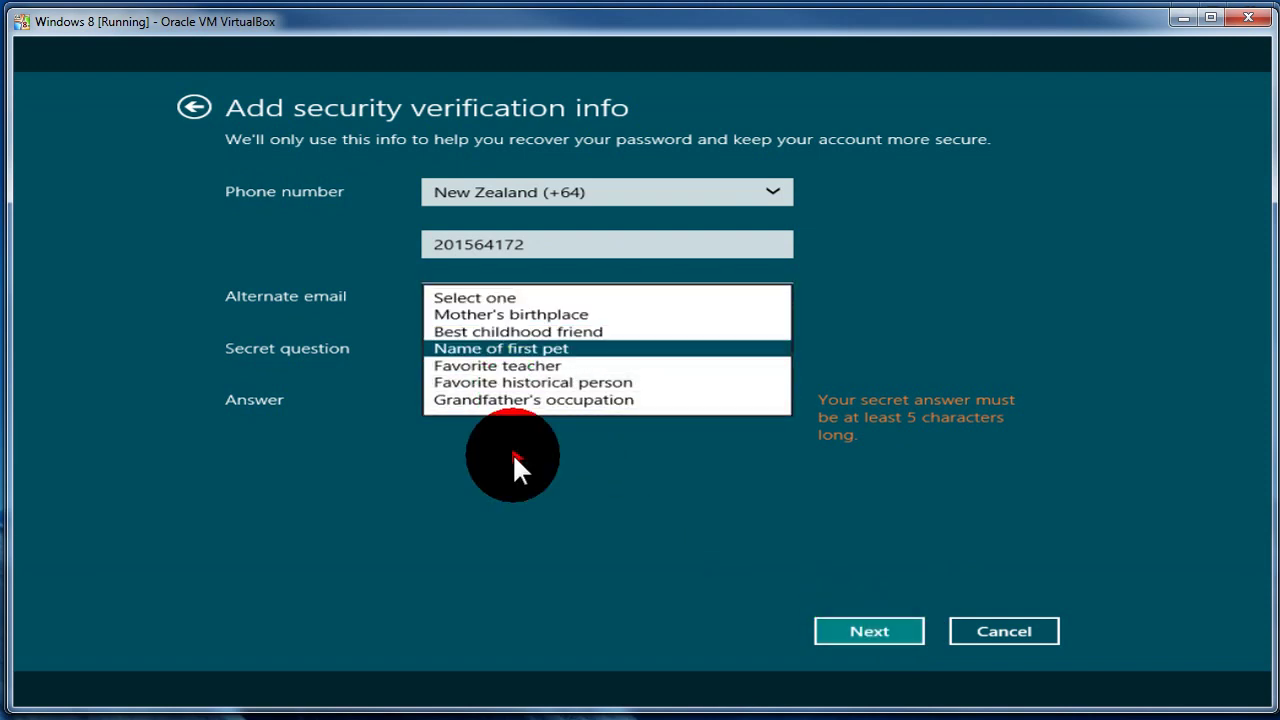
pyautogui.click(513, 454)
pyautogui.click(504, 400)
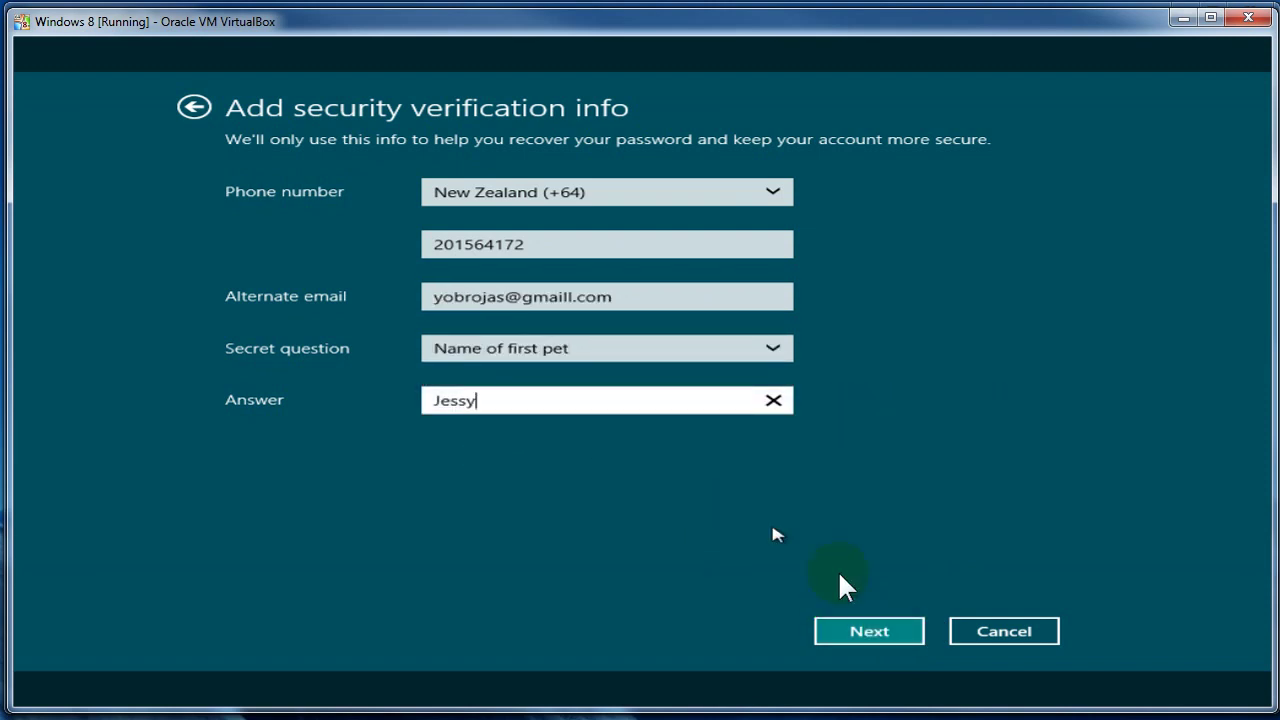
# - Lengthen the secret answer, submit it, and set the birth day and month to 01 February
pyautogui.click(896, 630)
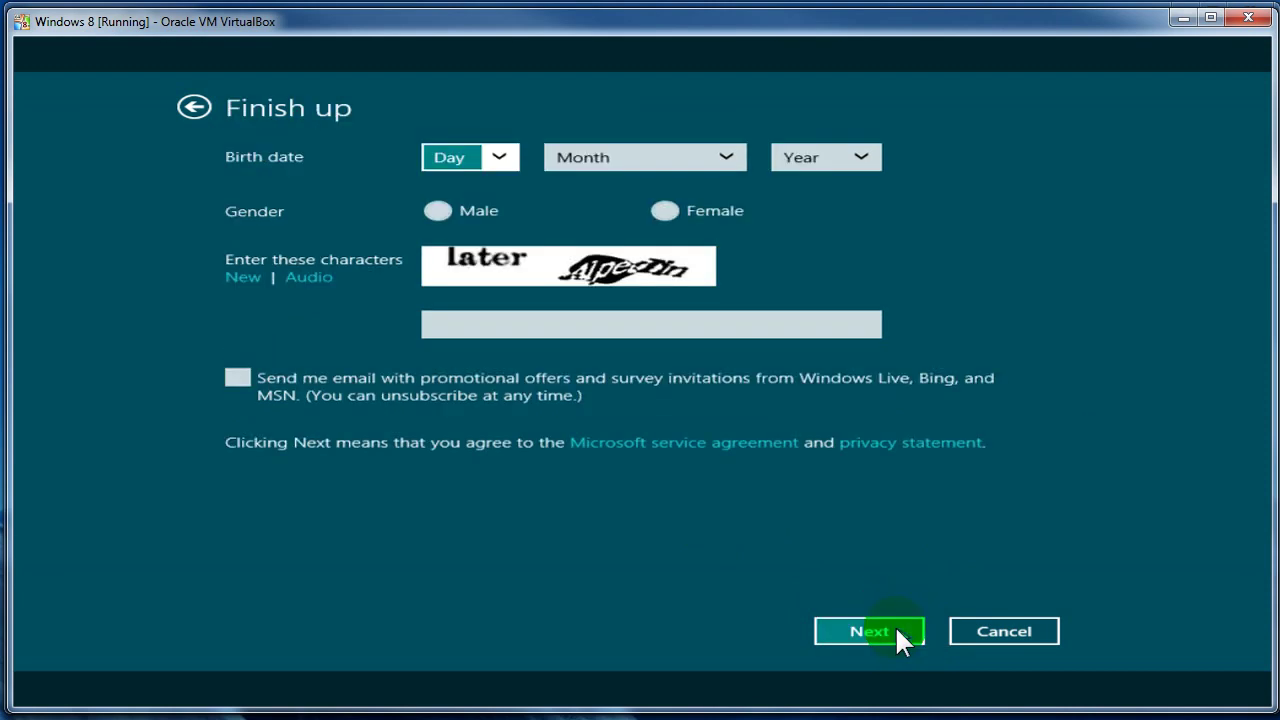
pyautogui.click(481, 158)
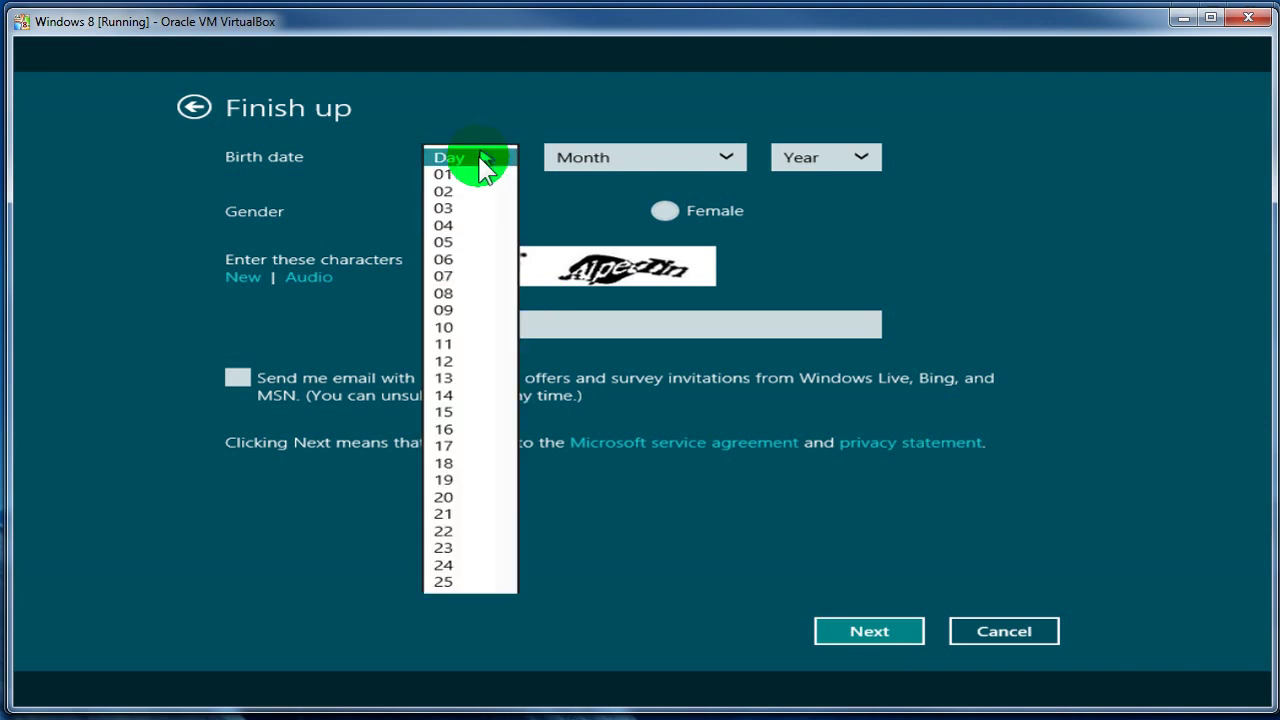
pyautogui.click(476, 175)
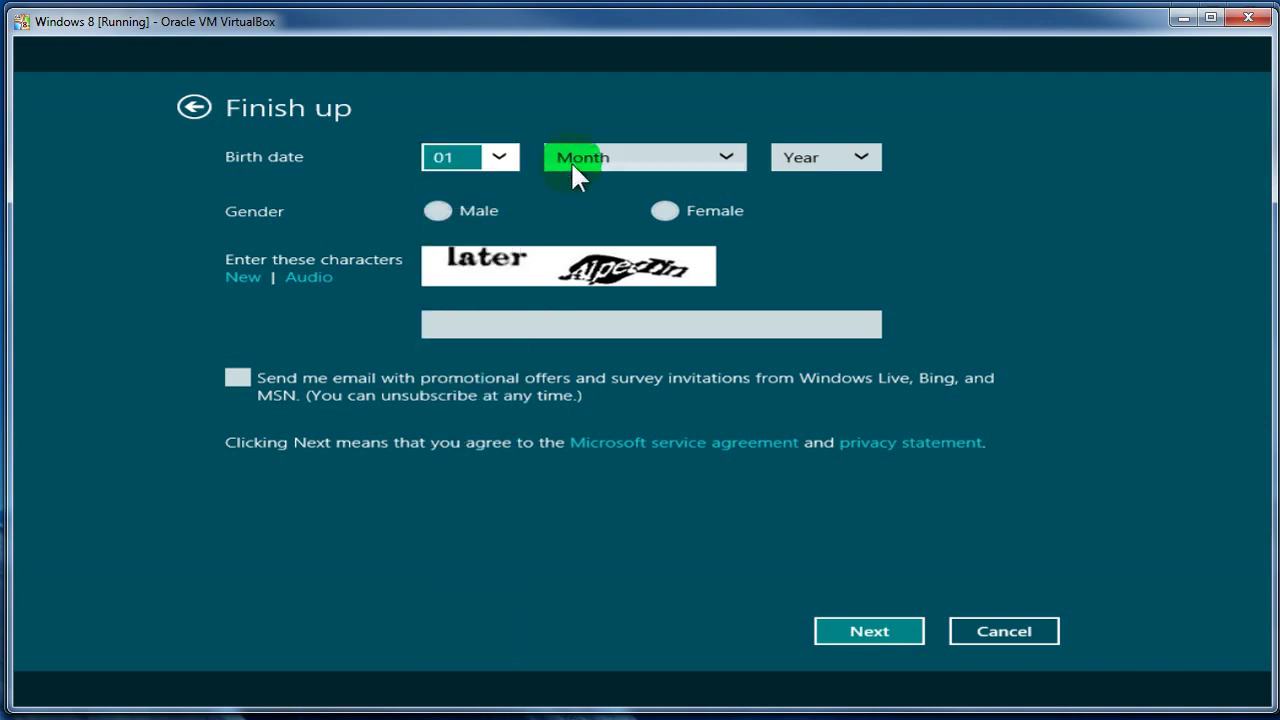
pyautogui.click(570, 160)
pyautogui.click(582, 191)
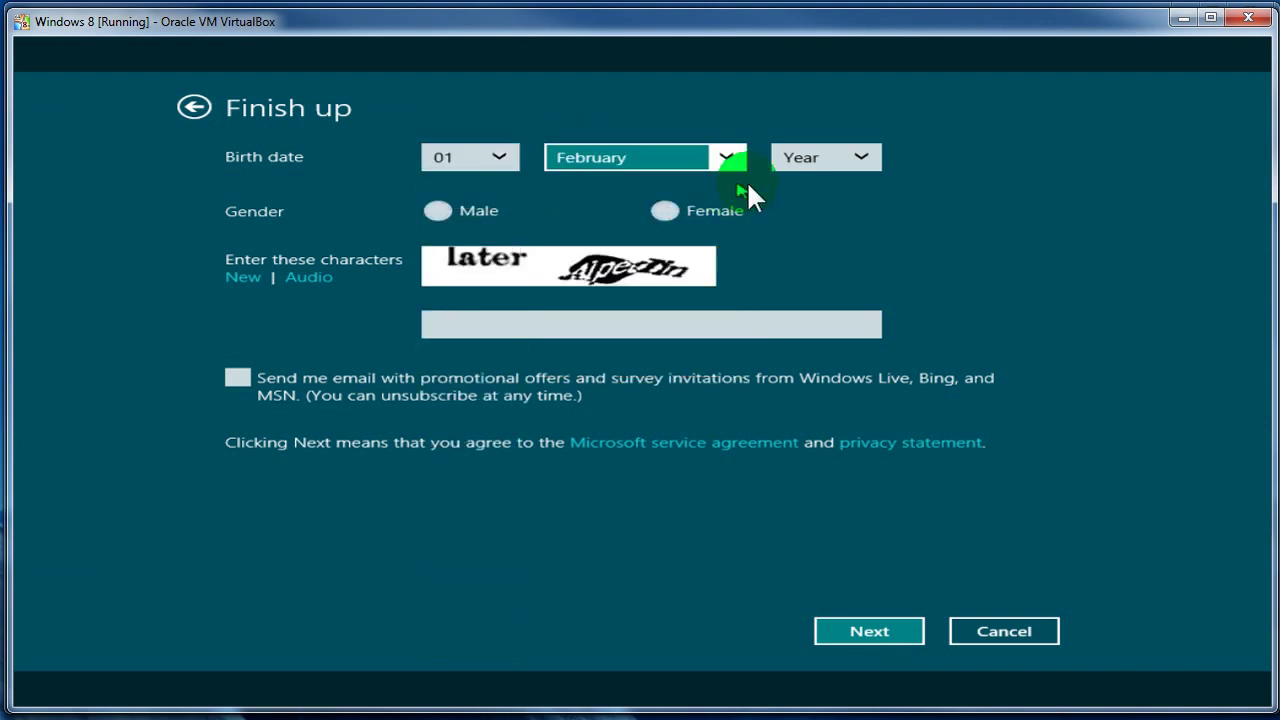
# - Set birth year 1984 and gender Male, enter the captcha characters, and submit Finish up
pyautogui.click(806, 170)
pyautogui.click(805, 172)
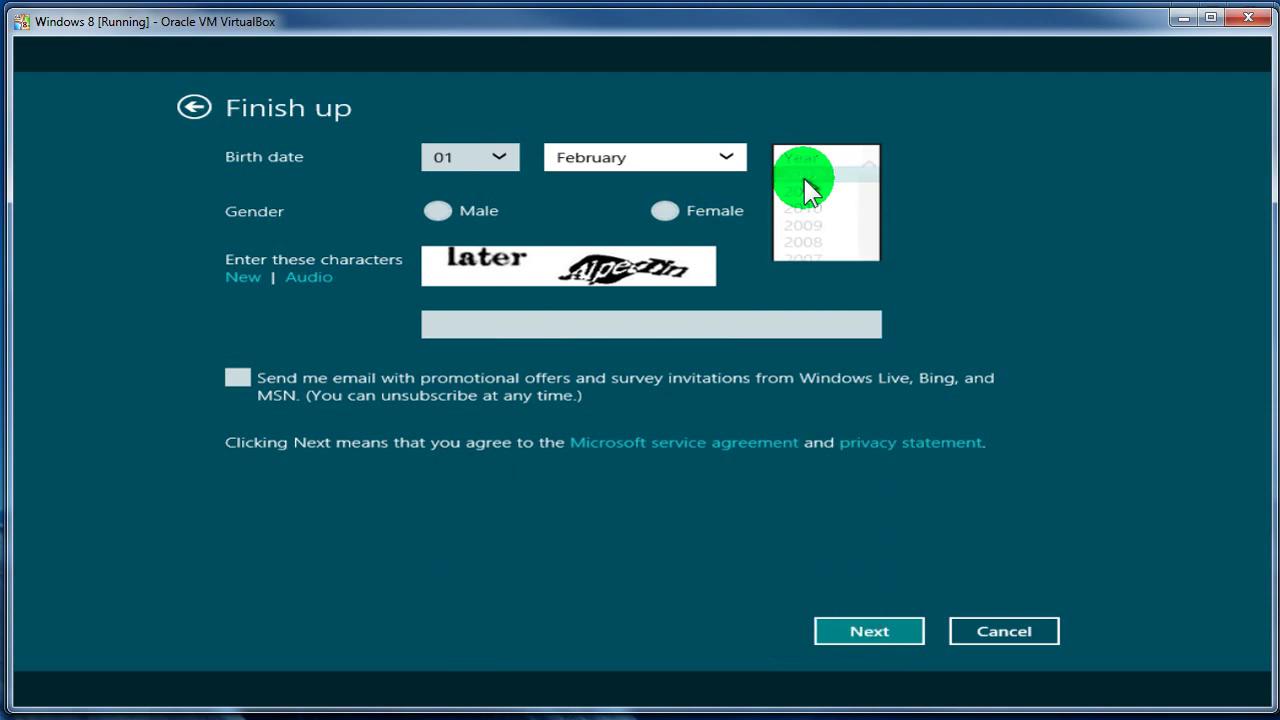
pyautogui.click(485, 210)
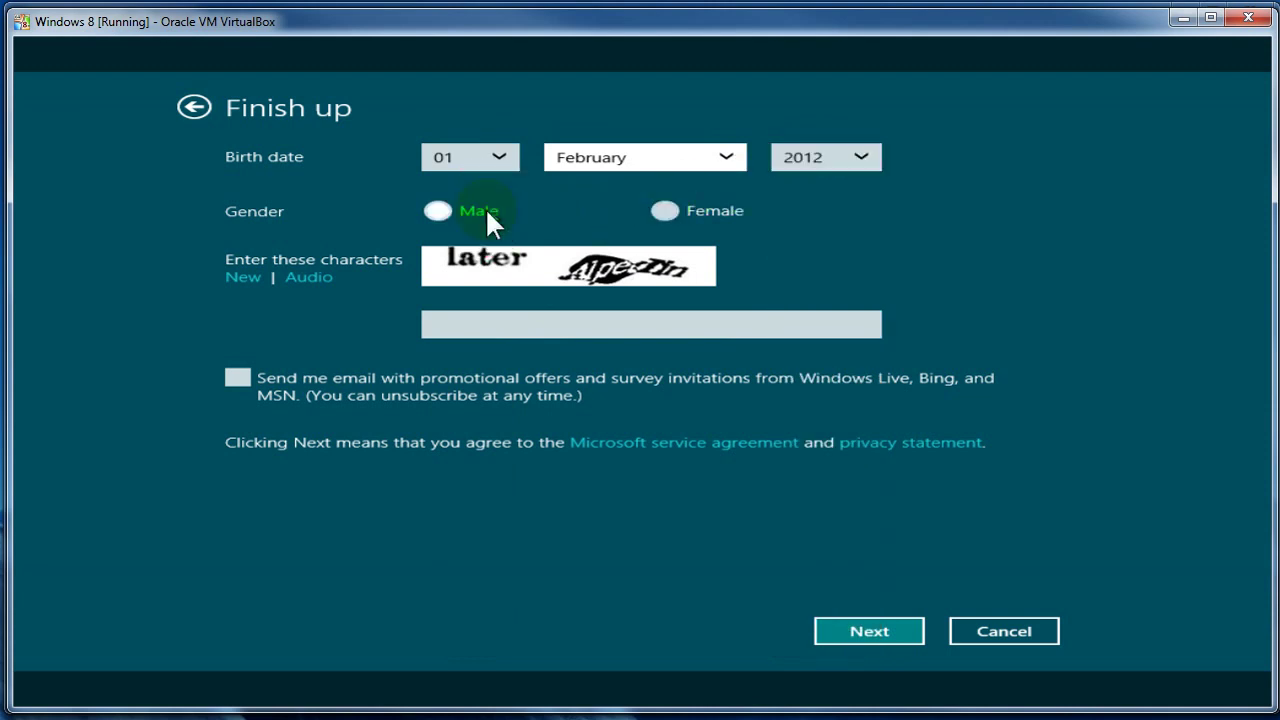
pyautogui.click(800, 157)
pyautogui.click(824, 622)
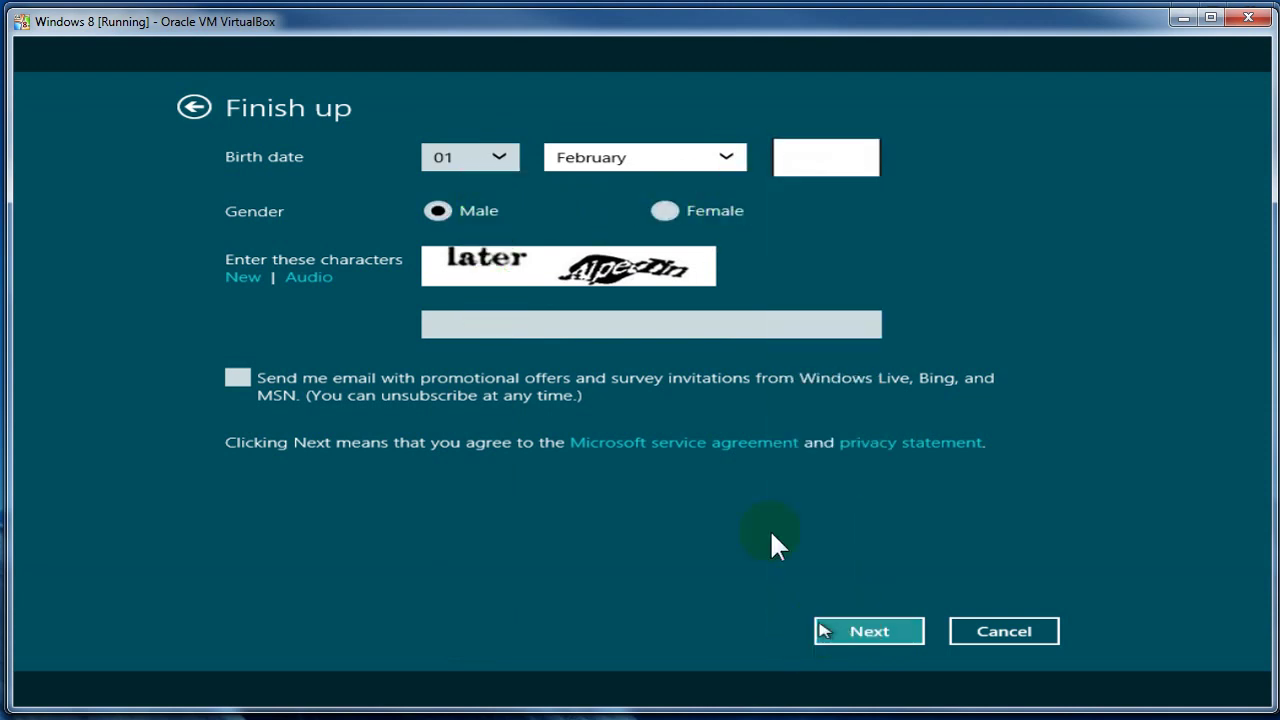
pyautogui.click(641, 324)
pyautogui.write('Later ')
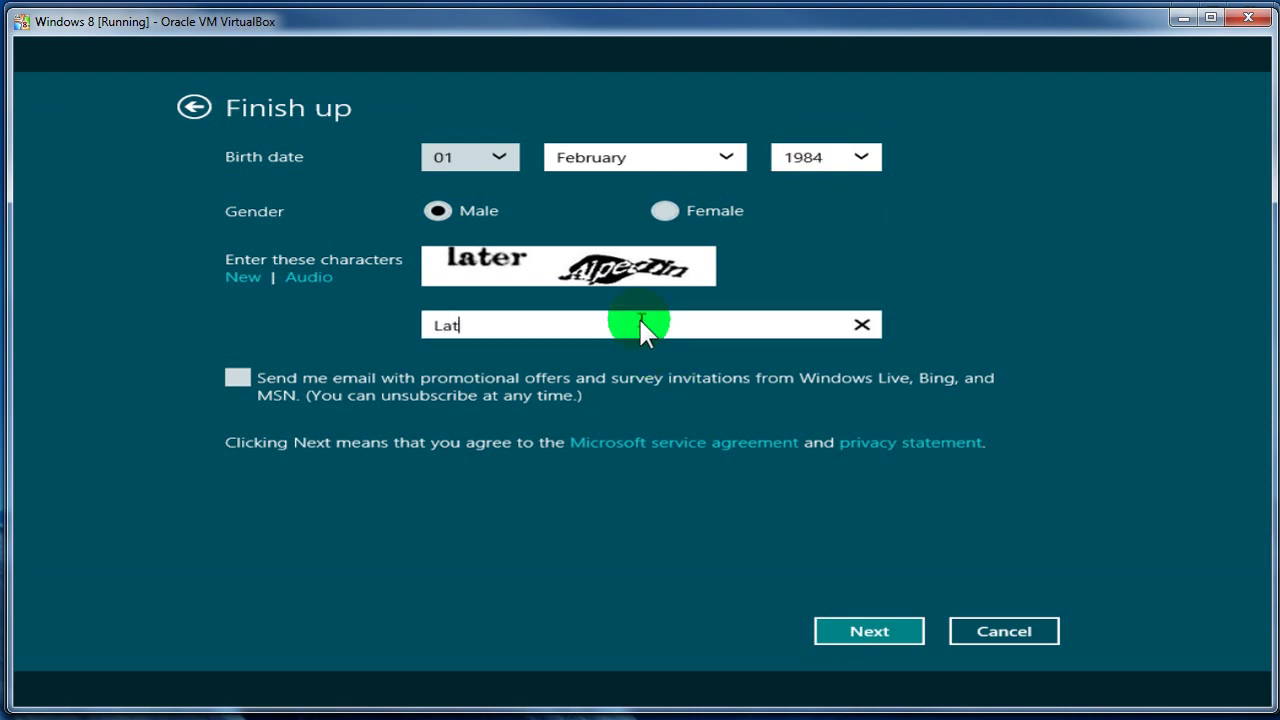
pyautogui.write('alpedin')
pyautogui.click(897, 640)
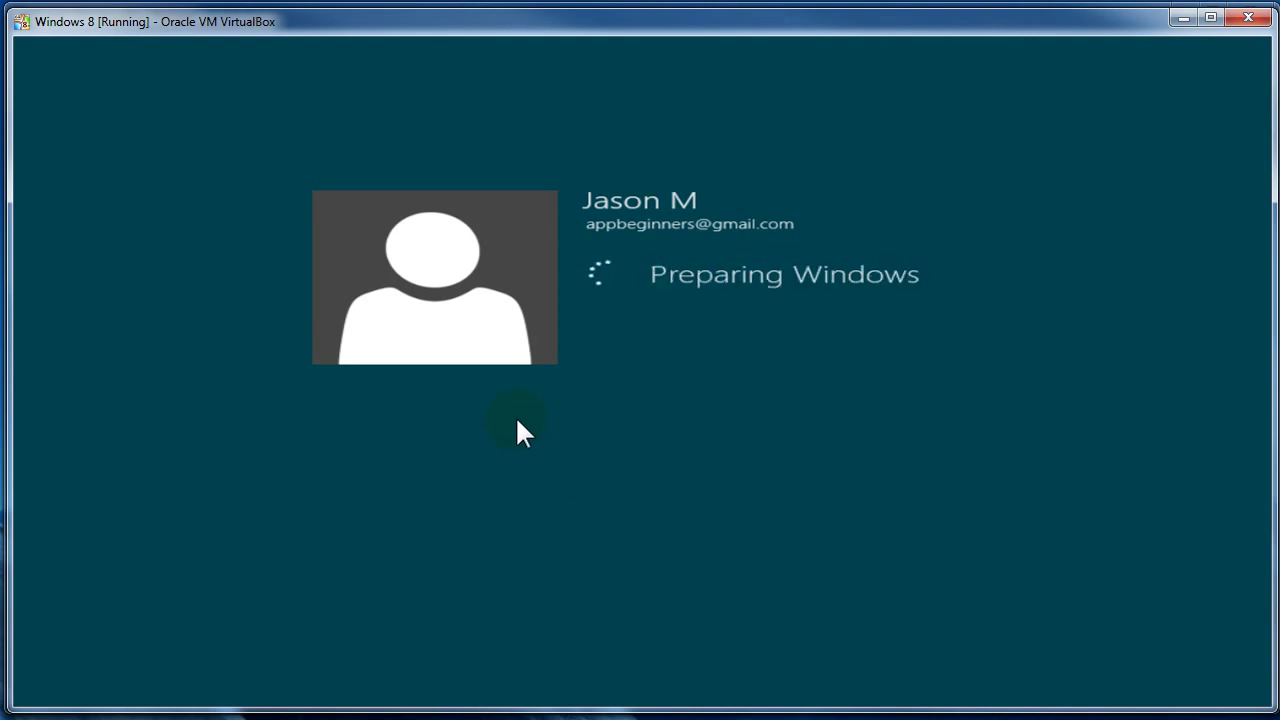
# - Wait on the new user's 'Preparing Windows' screen while account setup completes
pyautogui.click(432, 287)
pyautogui.click(113, 20)
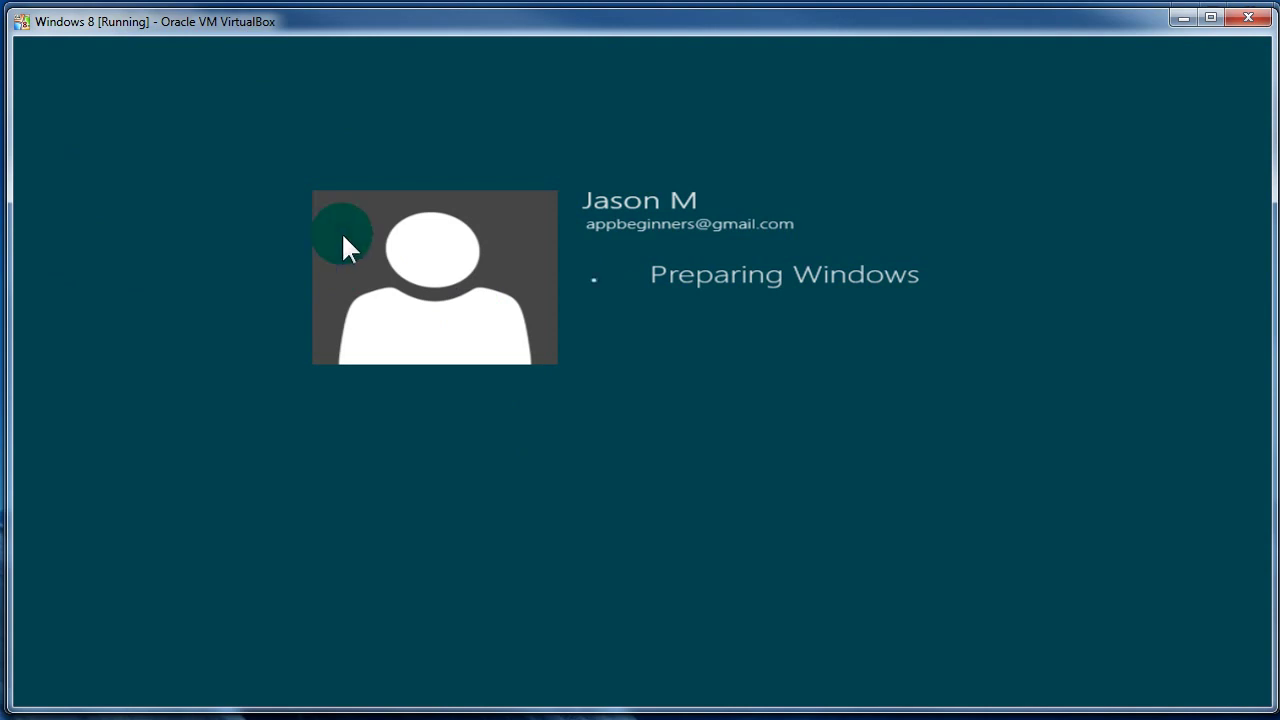